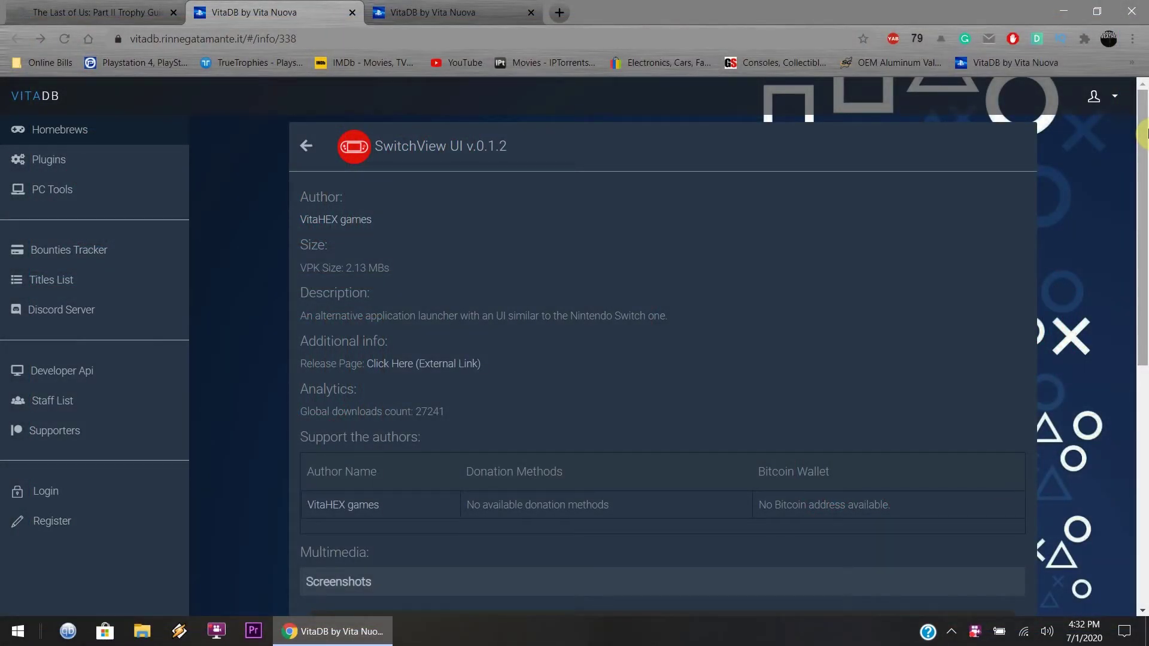
drag(1147, 133, 1146, 357)
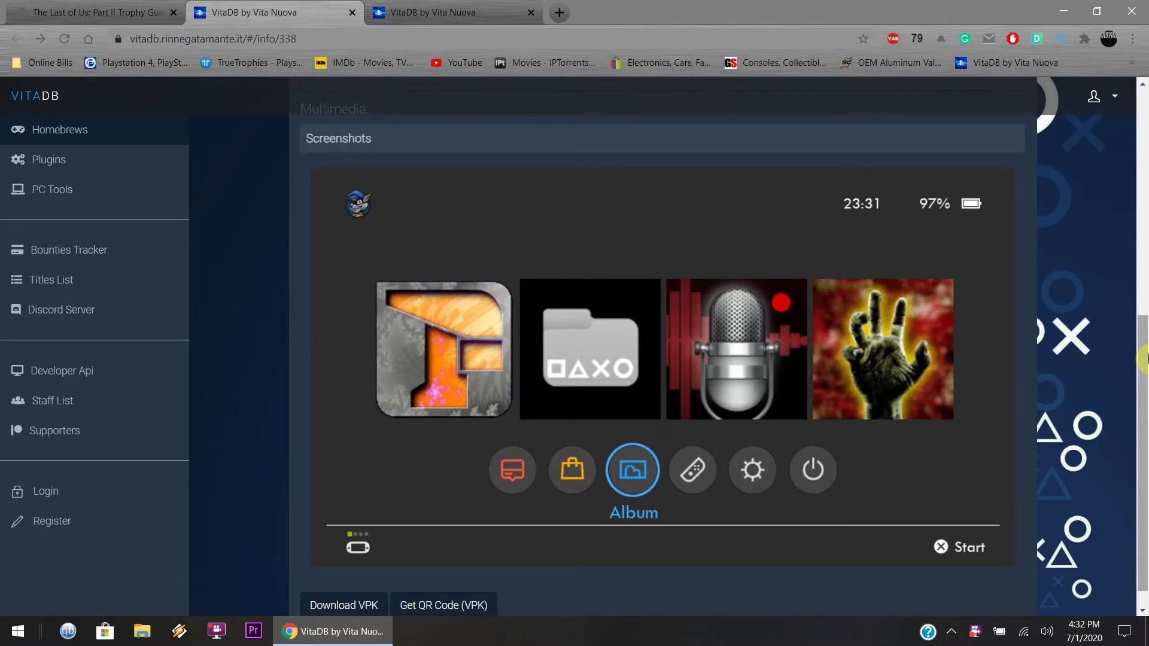
- Download the SwitchView UI VPK from its VitaDB page
click(339, 608)
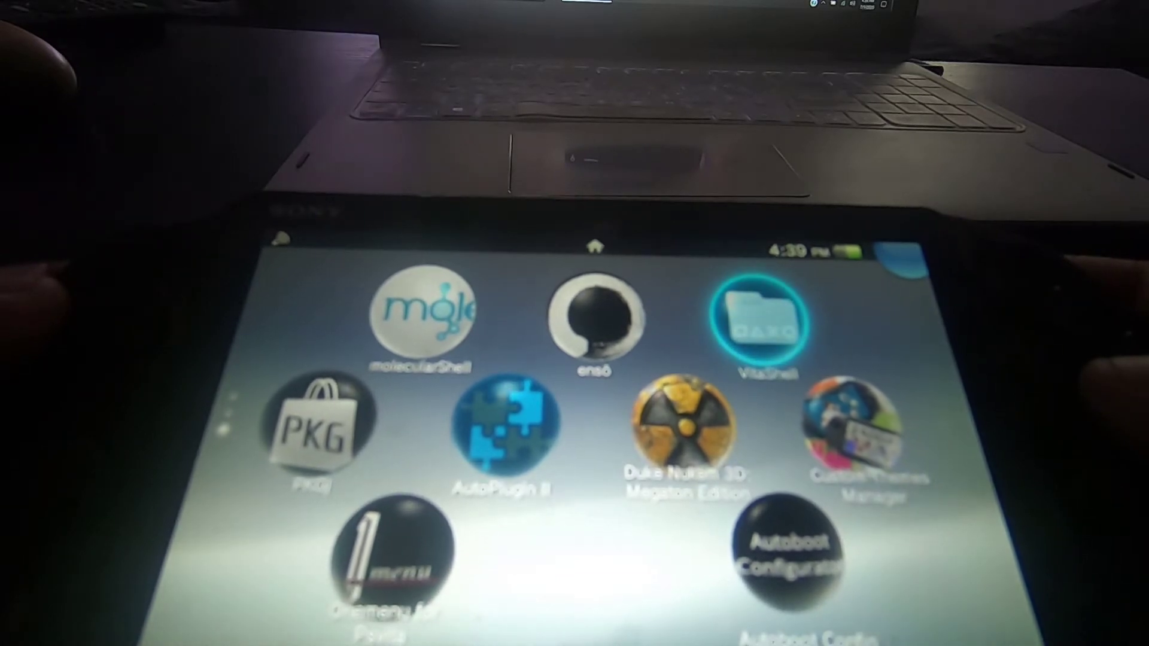
- Start VitaShell's FTP server on the Vita and launch FileZilla on the PC
key(Return)
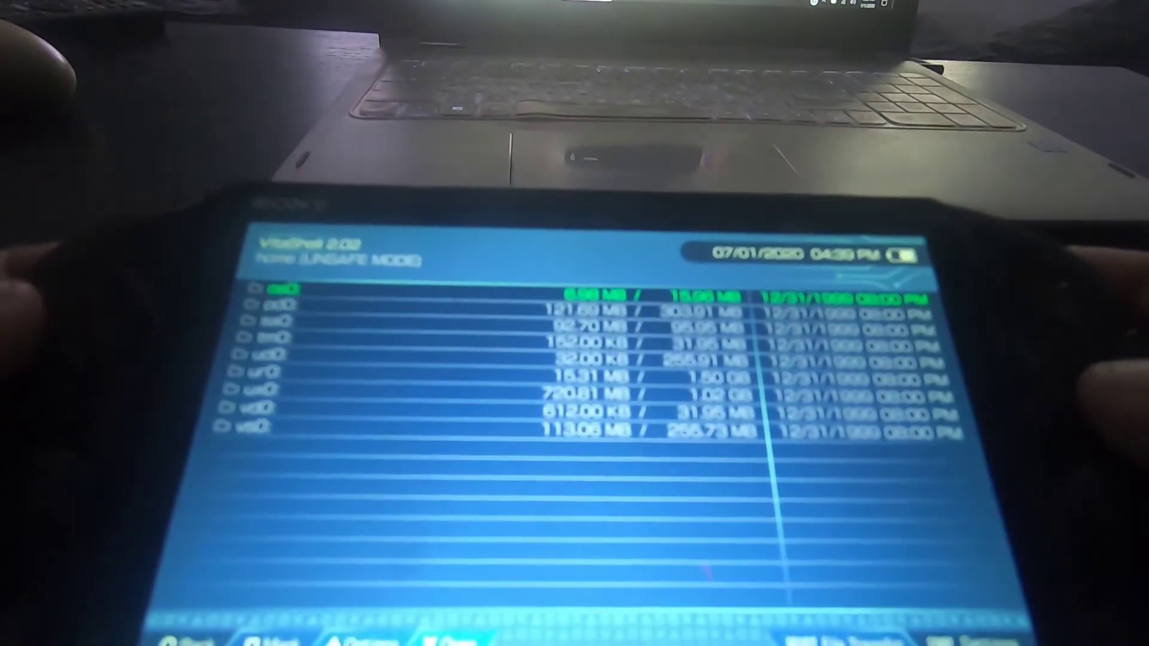
key(Select)
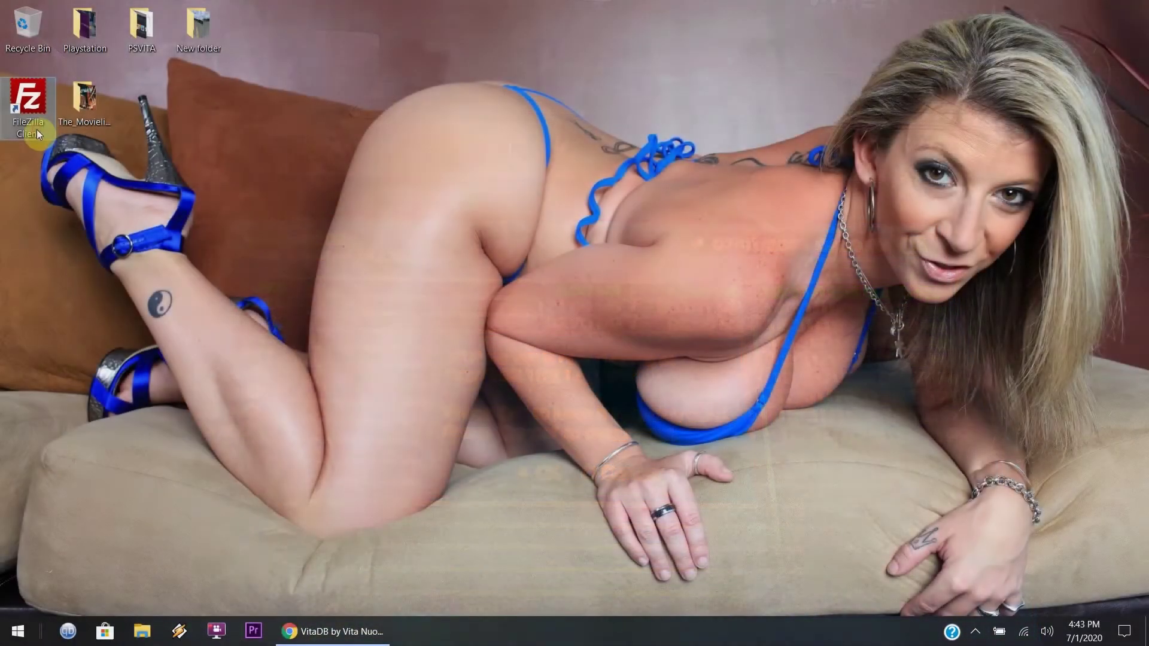
double_click(37, 129)
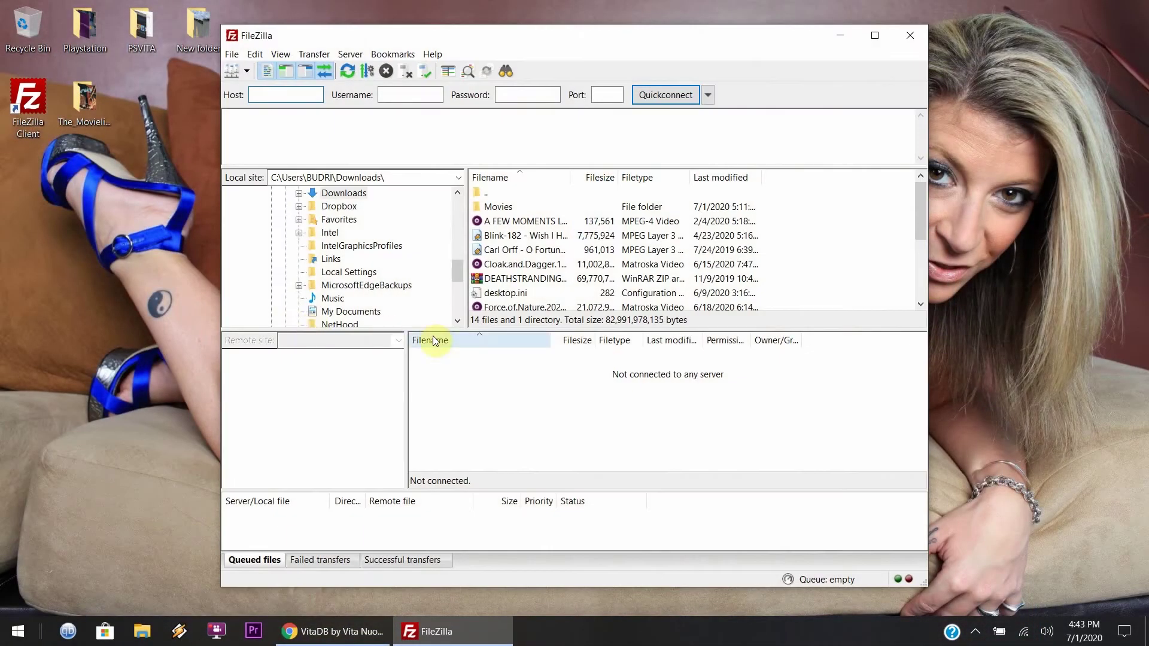
- Reconnect FileZilla to the Vita, accepting plain FTP, and open the ux0: drive
click(351, 55)
click(364, 89)
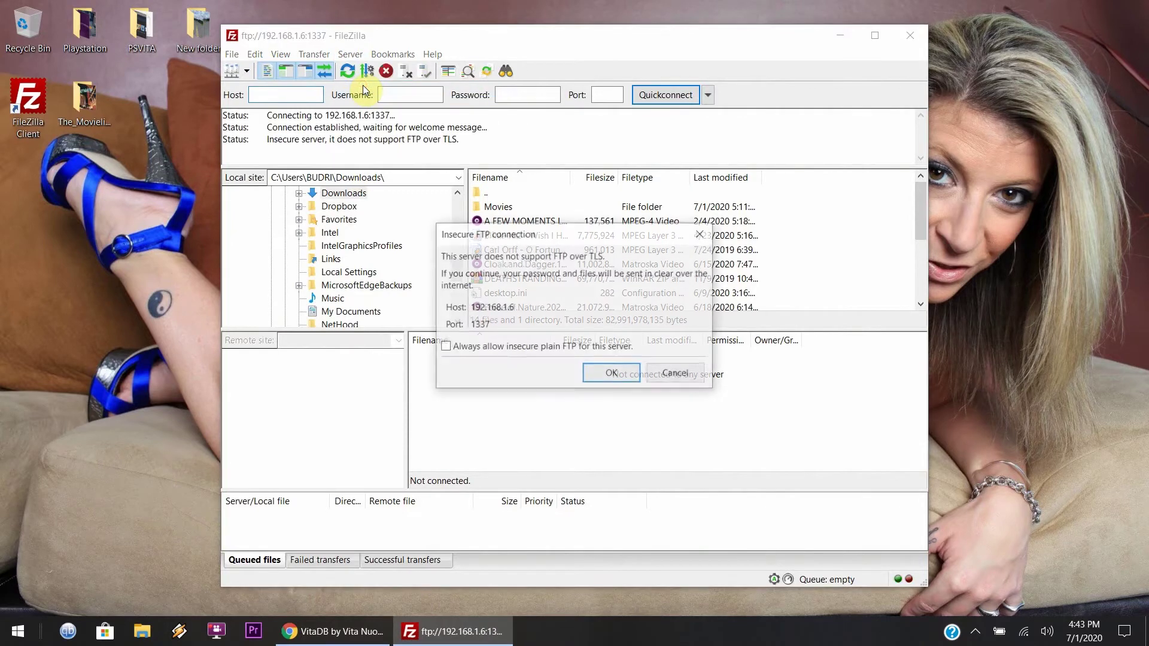
click(603, 372)
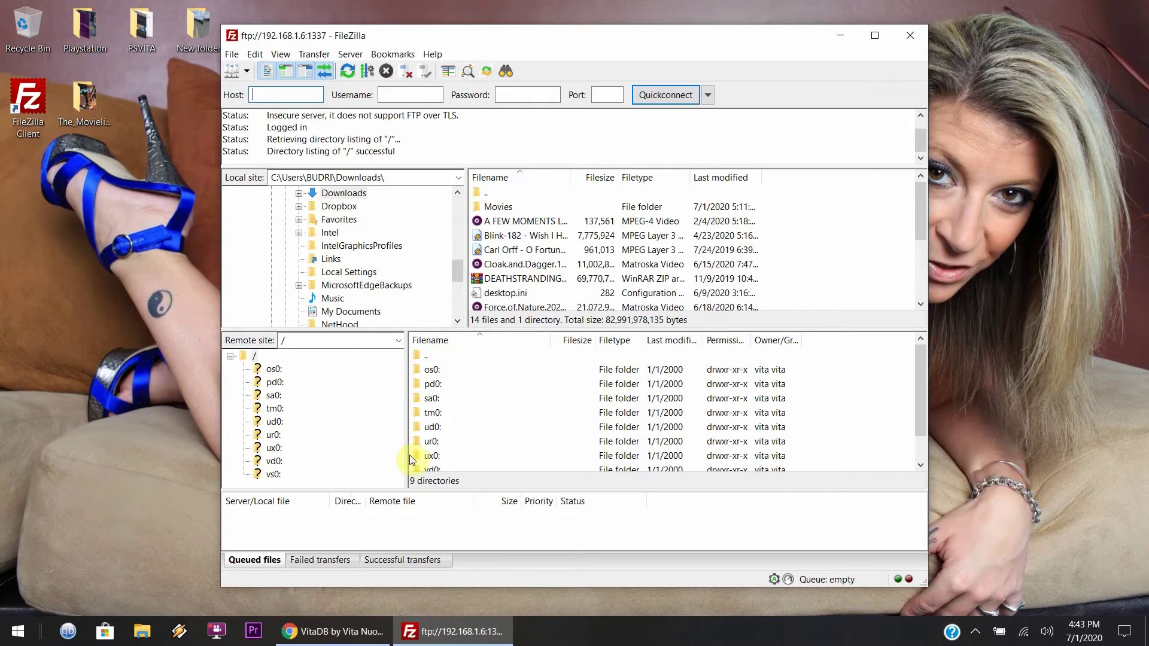
double_click(424, 456)
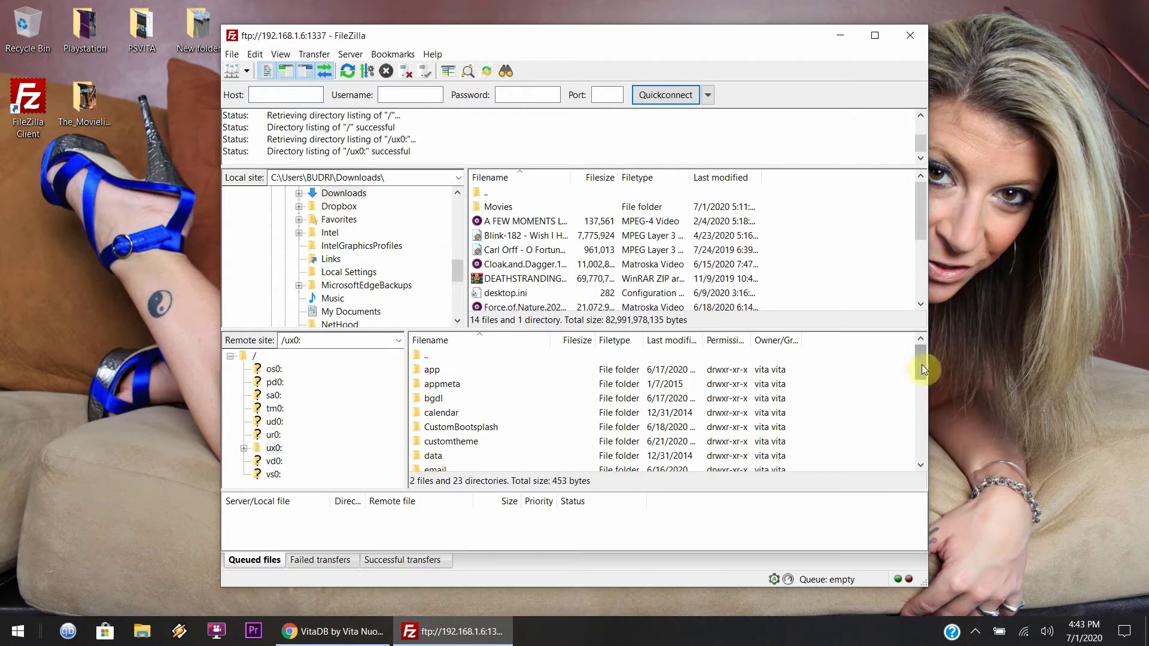
drag(922, 365, 930, 451)
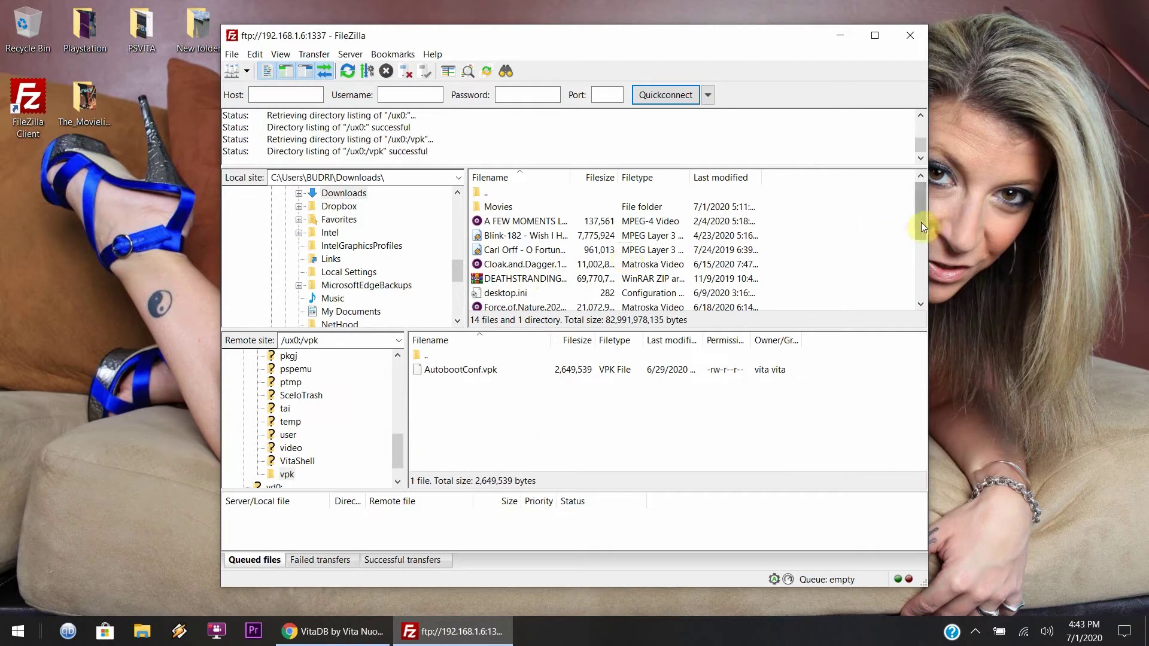
drag(922, 227, 924, 289)
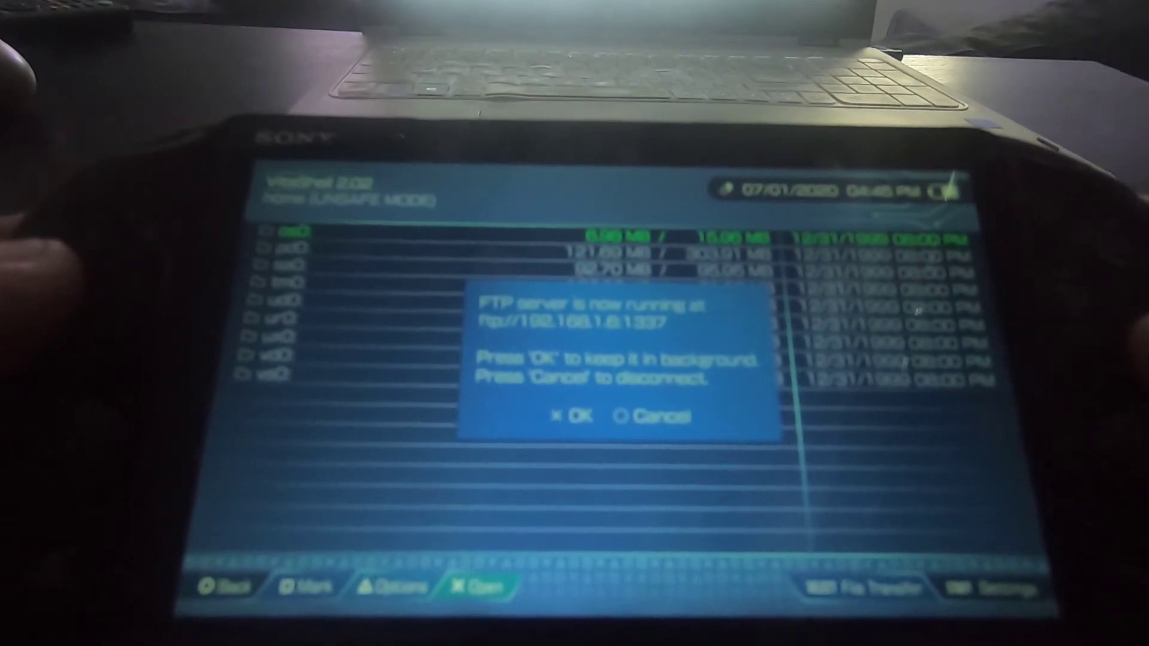
- Install SwitchView.vpk from ux0:/vpk, accepting the extended permissions warning
key(Return)
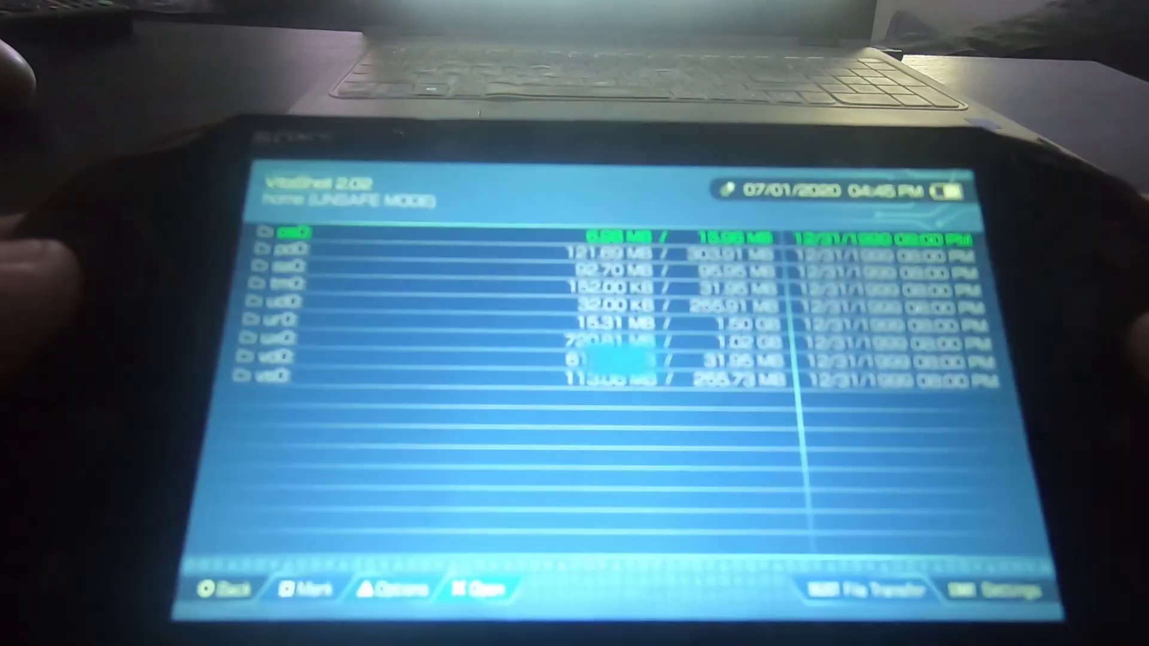
key(Down)
key(Down)
key(Down)
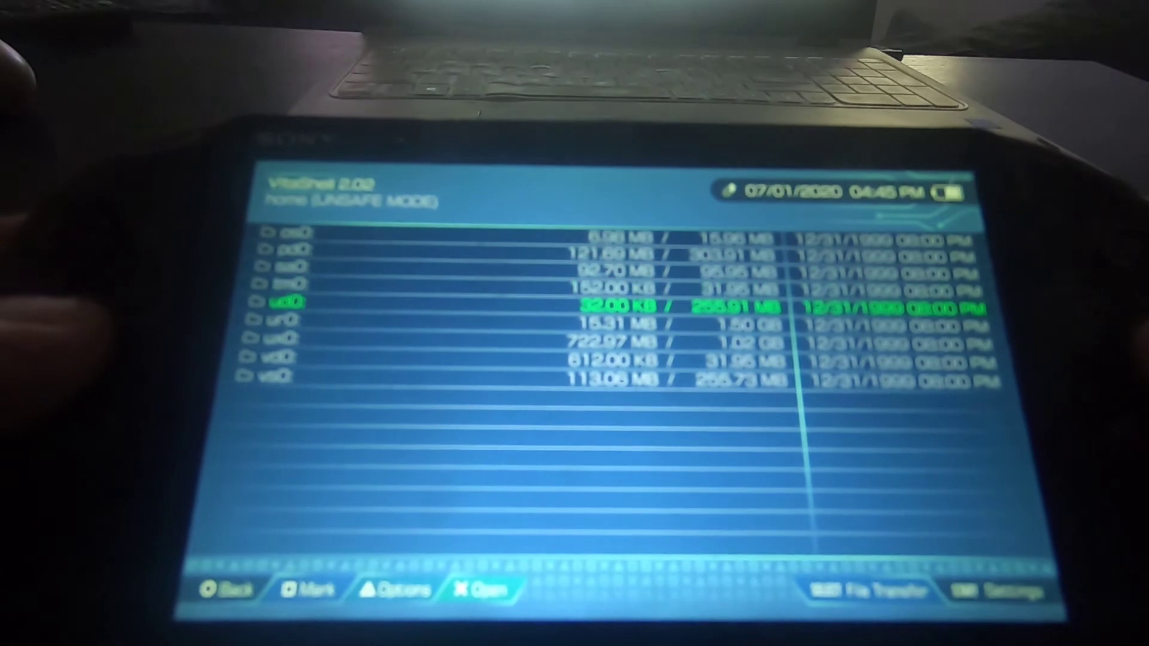
key(Down)
key(Down)
key(Return)
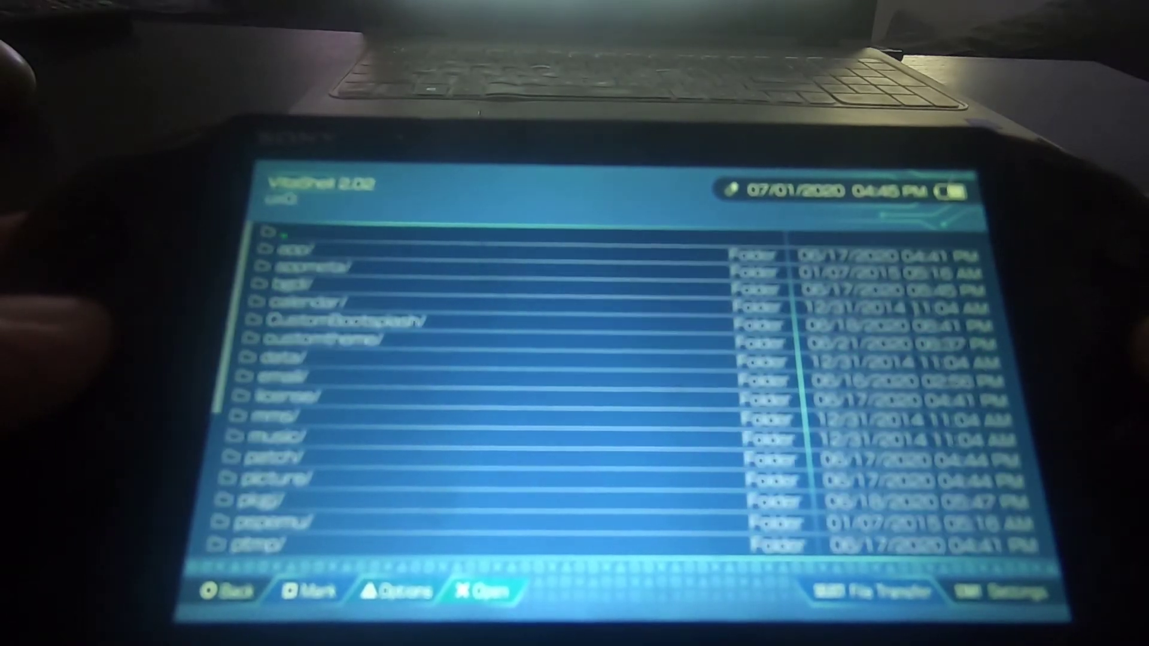
key(Down)
key(Down)
key(Down)
key(Down)
key(Down)
key(Down)
key(Down)
key(Down)
key(Down)
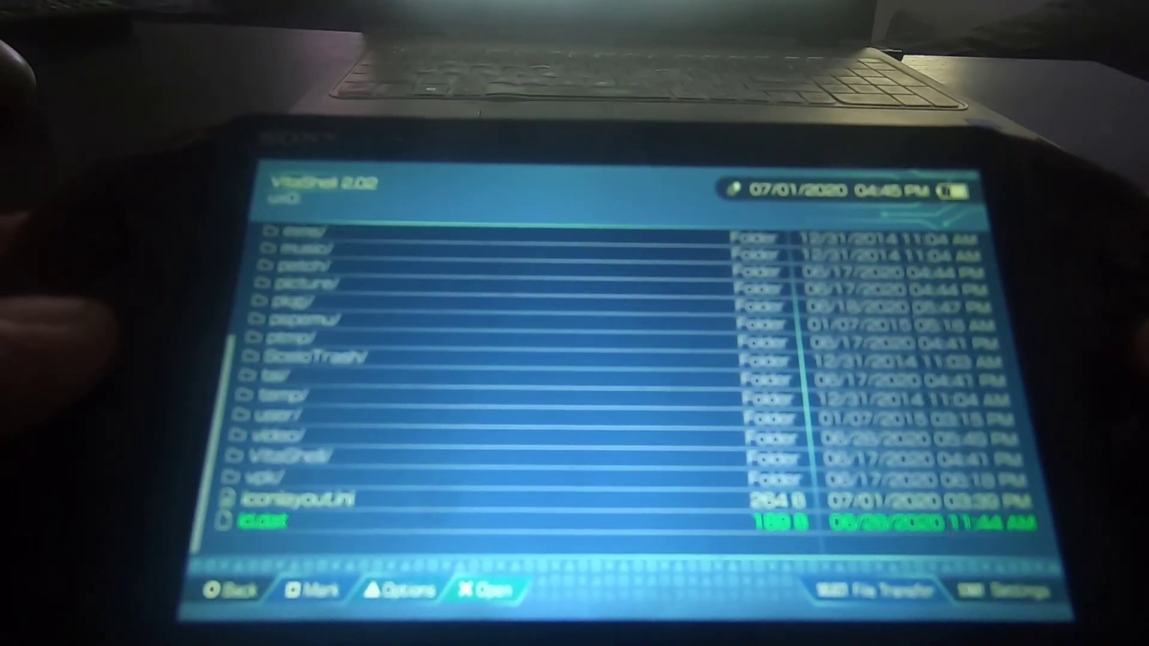
key(Up)
key(Up)
key(Return)
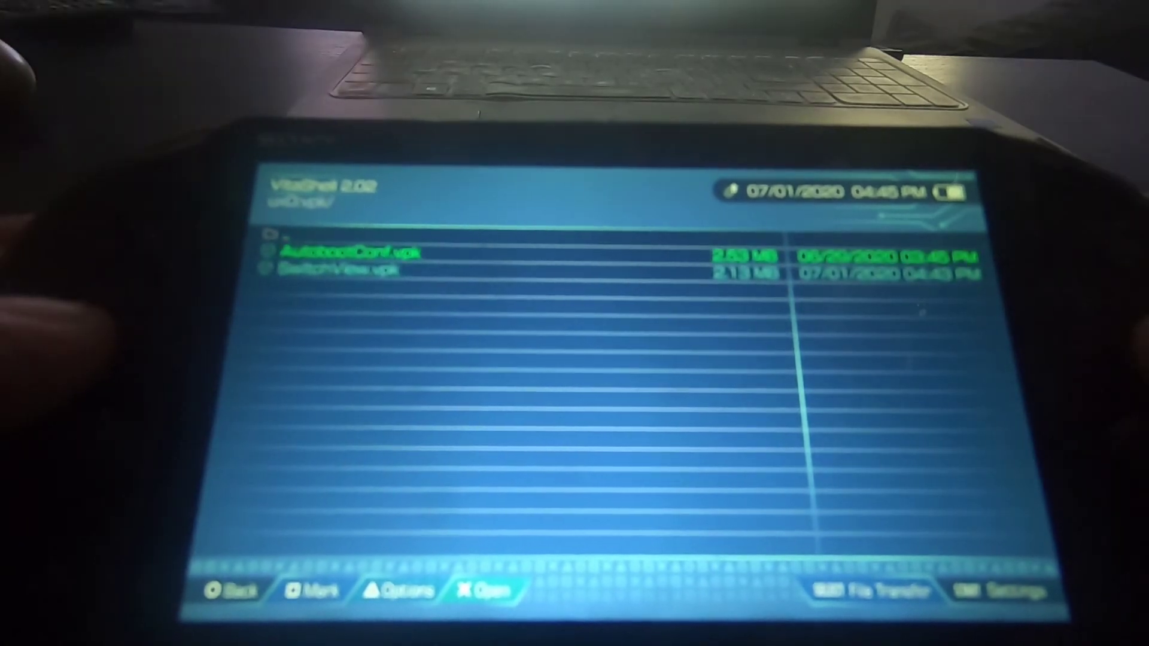
key(Down)
key(Down)
key(Return)
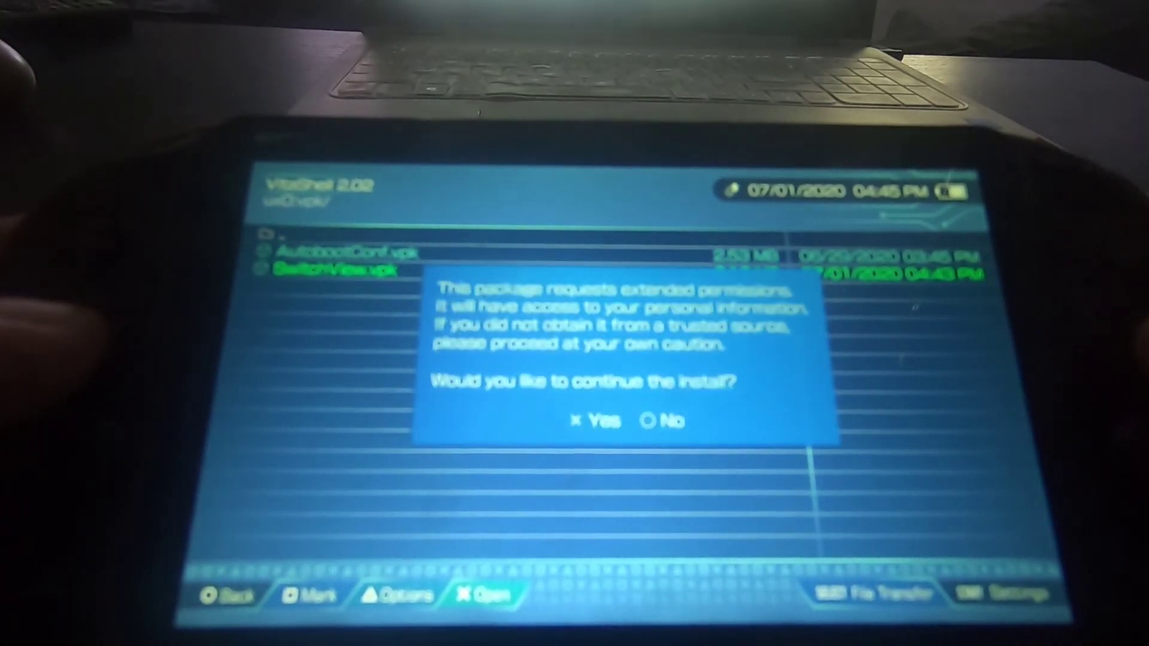
key(Return)
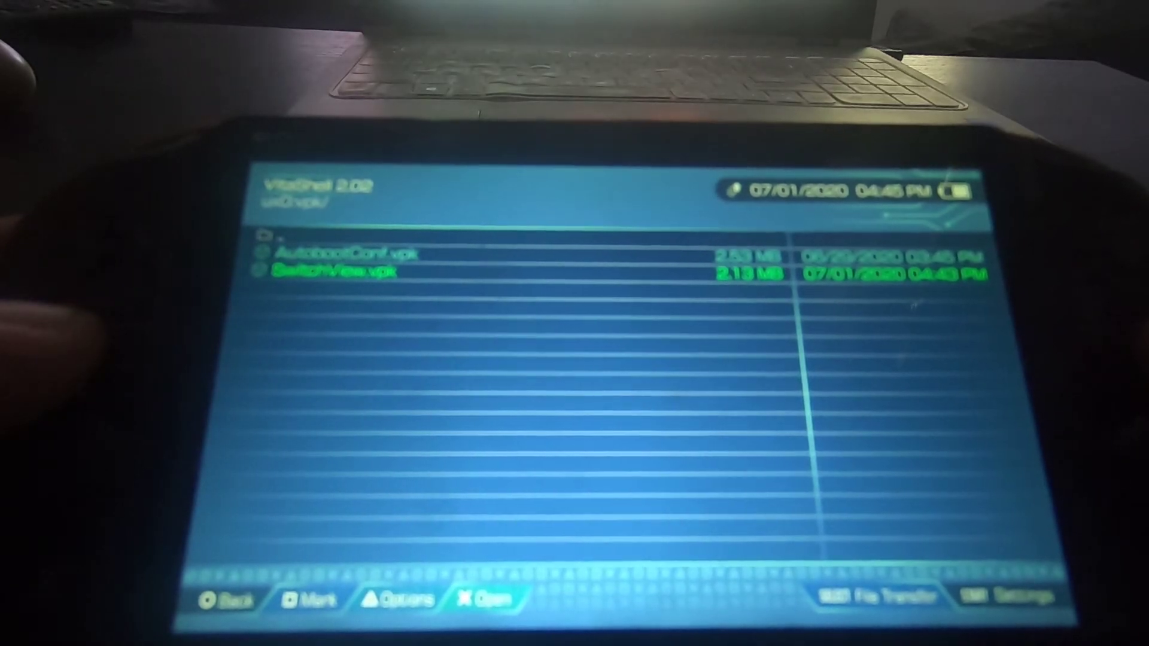
- Delete the VPK package files from ux0:/vpk
key(Up)
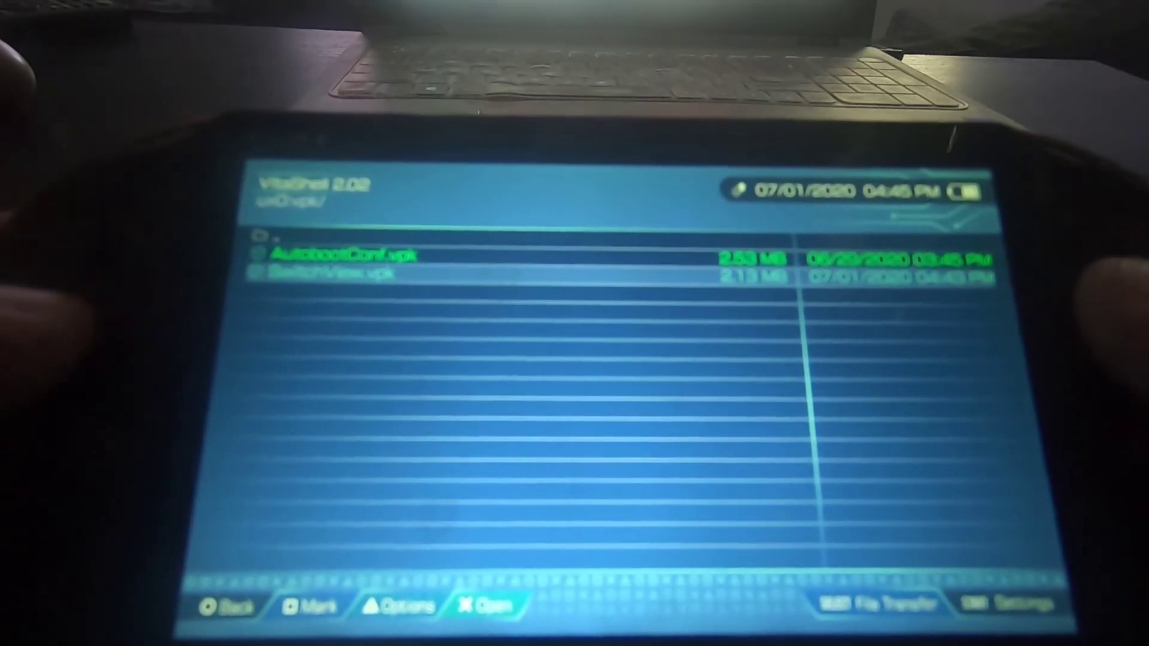
key(triangle)
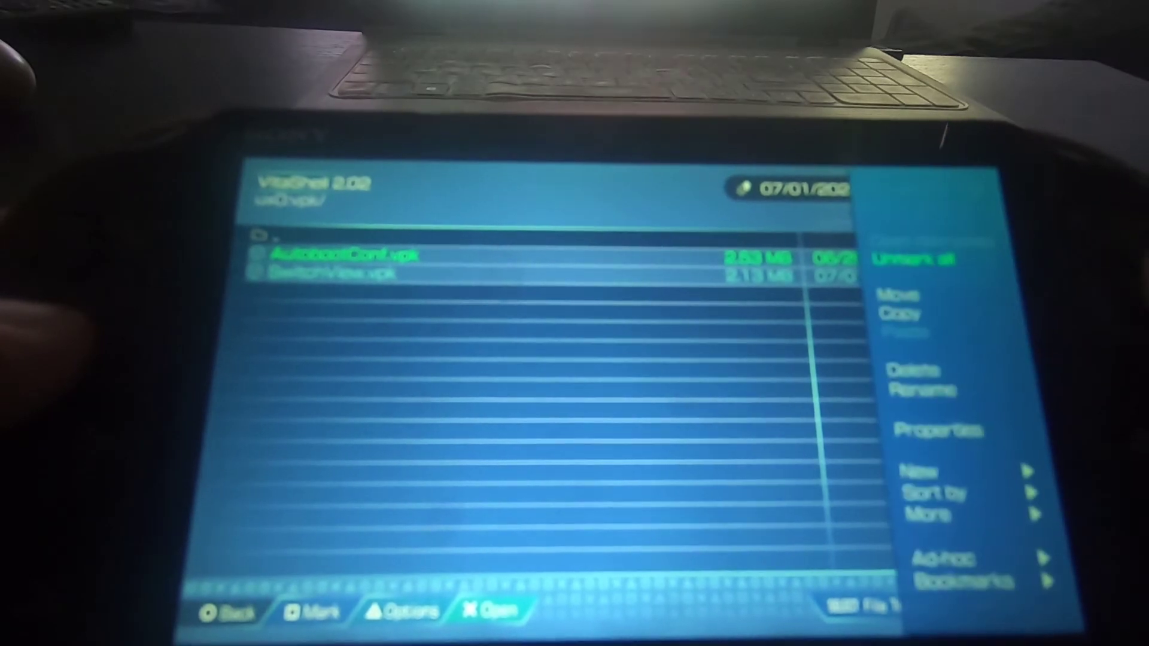
key(Down)
key(Down)
key(Down)
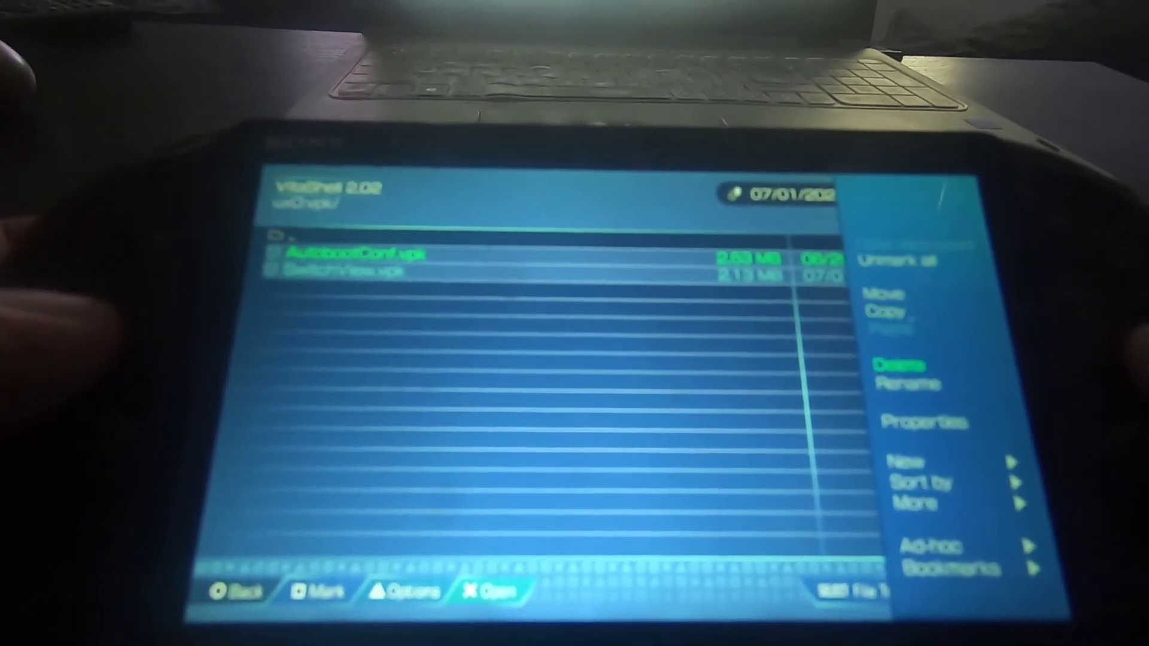
key(Return)
key(Return)
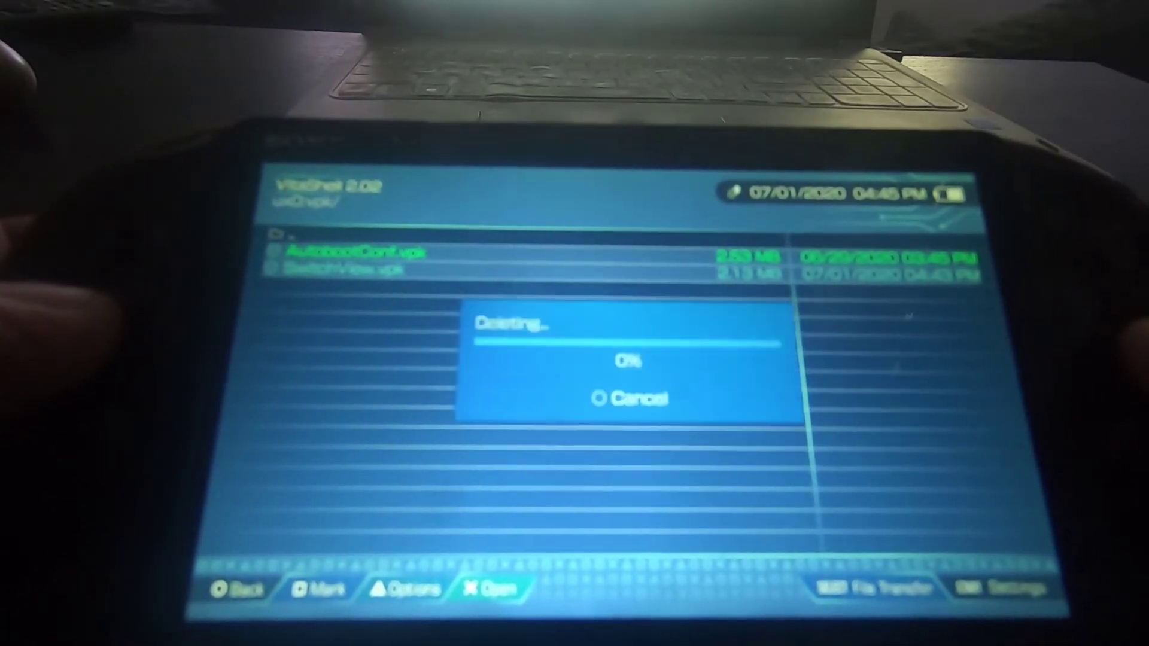
- Reboot the Vita from VitaShell's settings
key(Escape)
key(Escape)
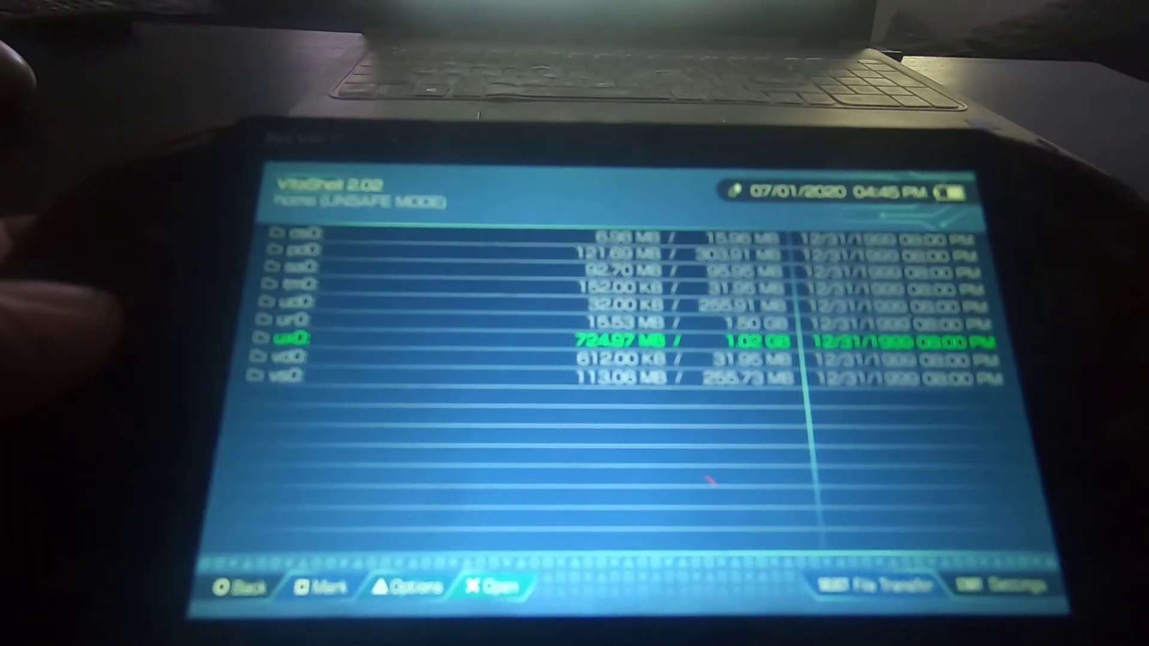
key(Return)
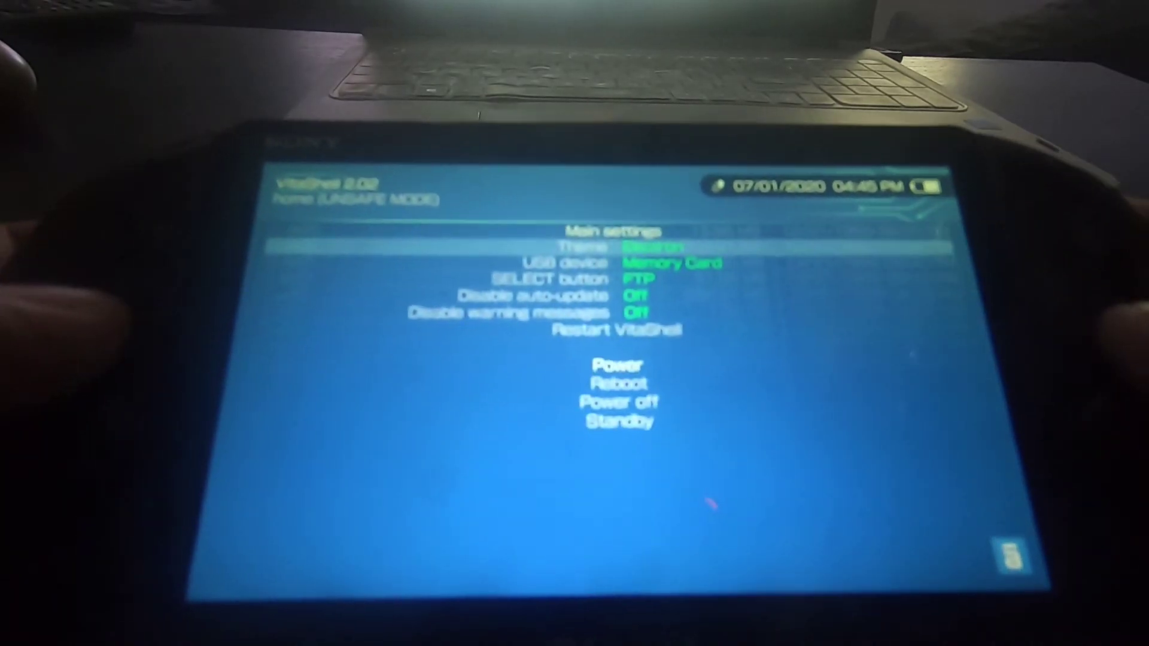
key(Down)
key(Down)
key(Down)
key(Down)
key(Down)
key(Down)
key(Return)
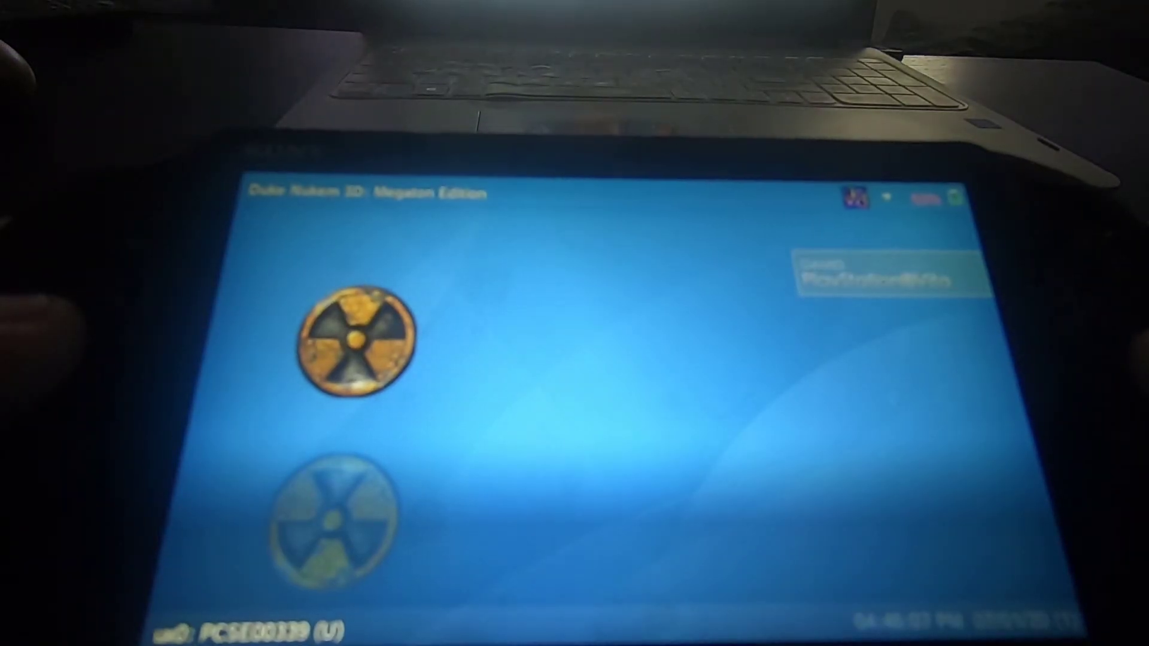
- Find the SwitchView bubble on the home screen pages, open it and start it
key(Right)
key(Right)
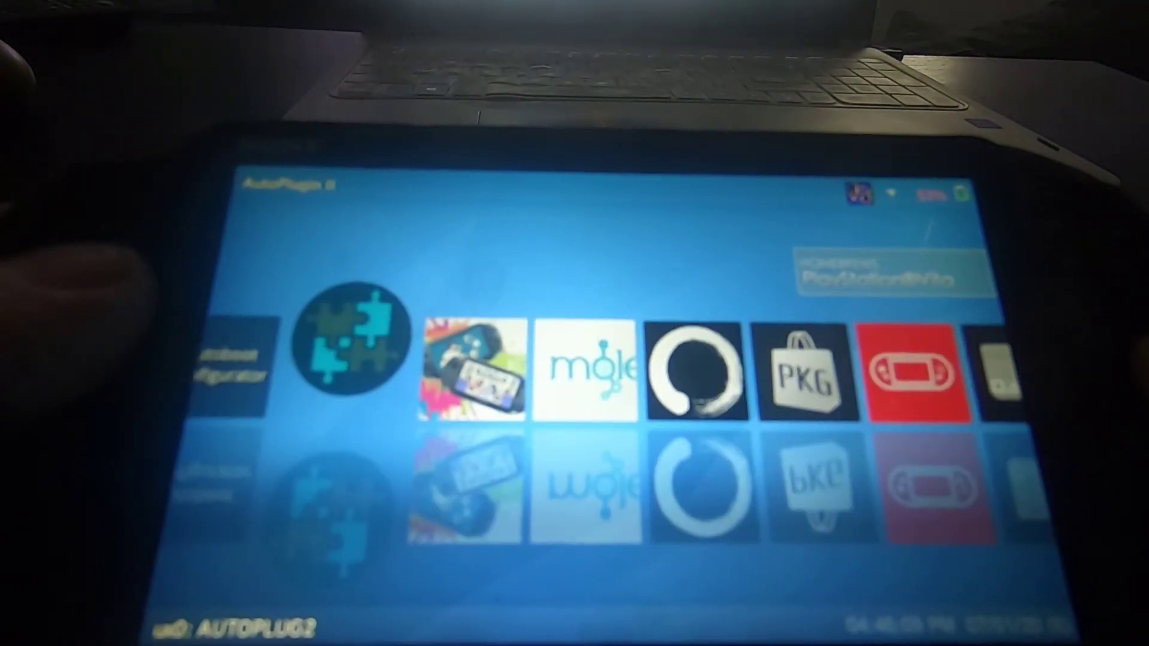
key(Right)
key(Right)
key(Right)
key(Right)
key(Right)
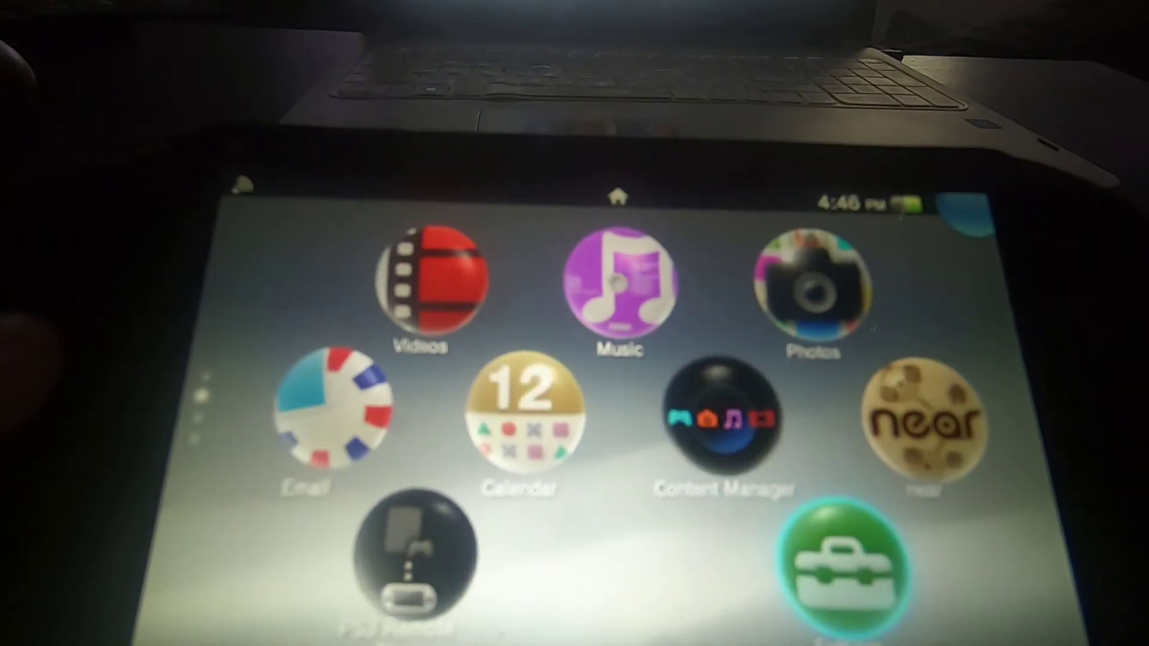
key(Down)
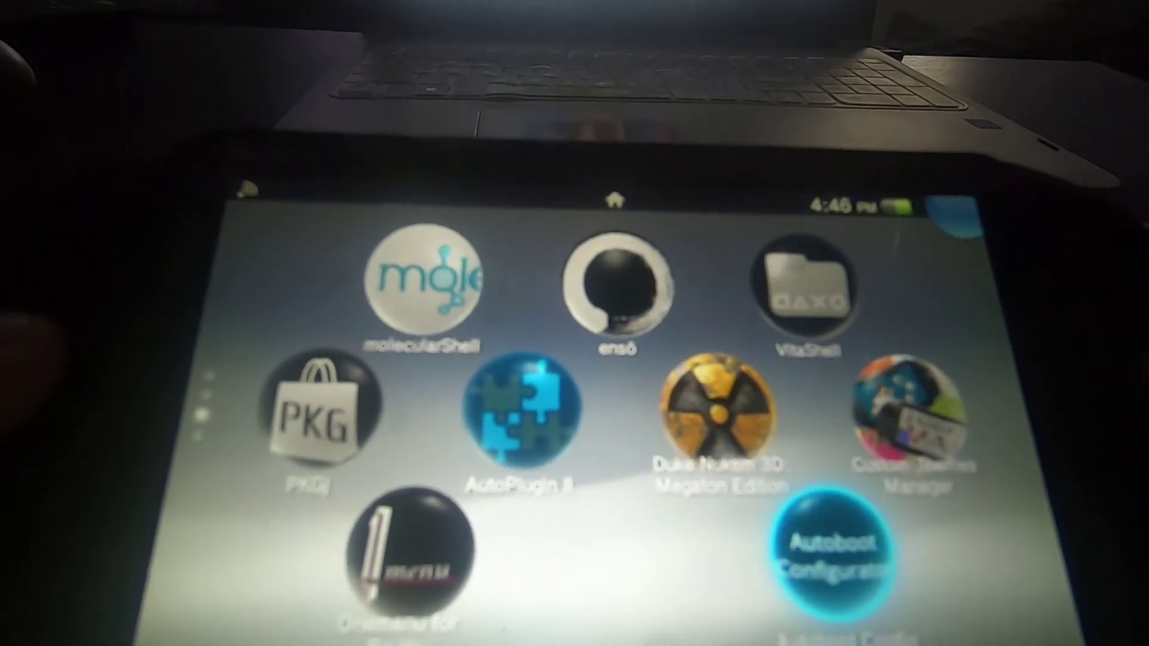
key(Down)
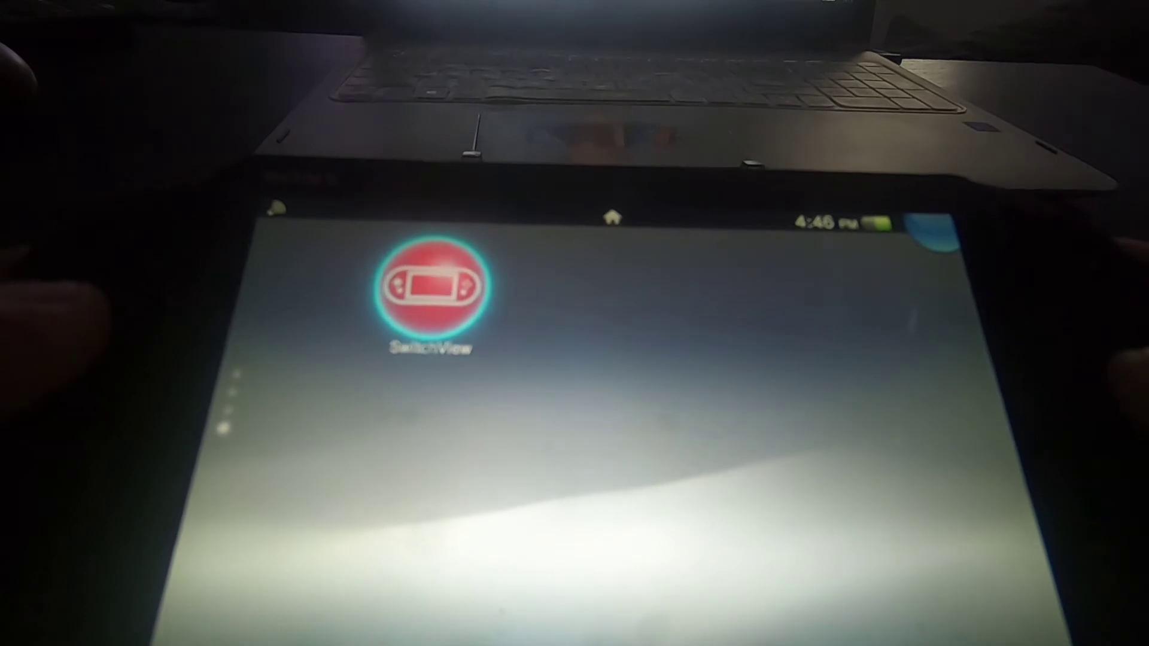
key(Return)
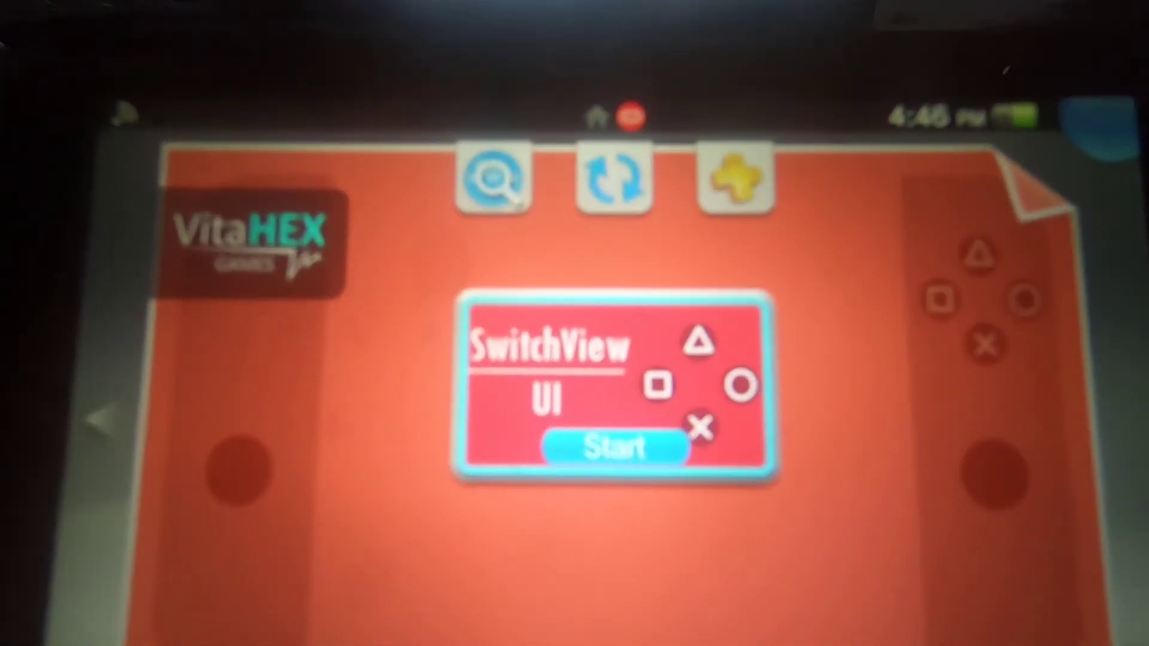
key(Return)
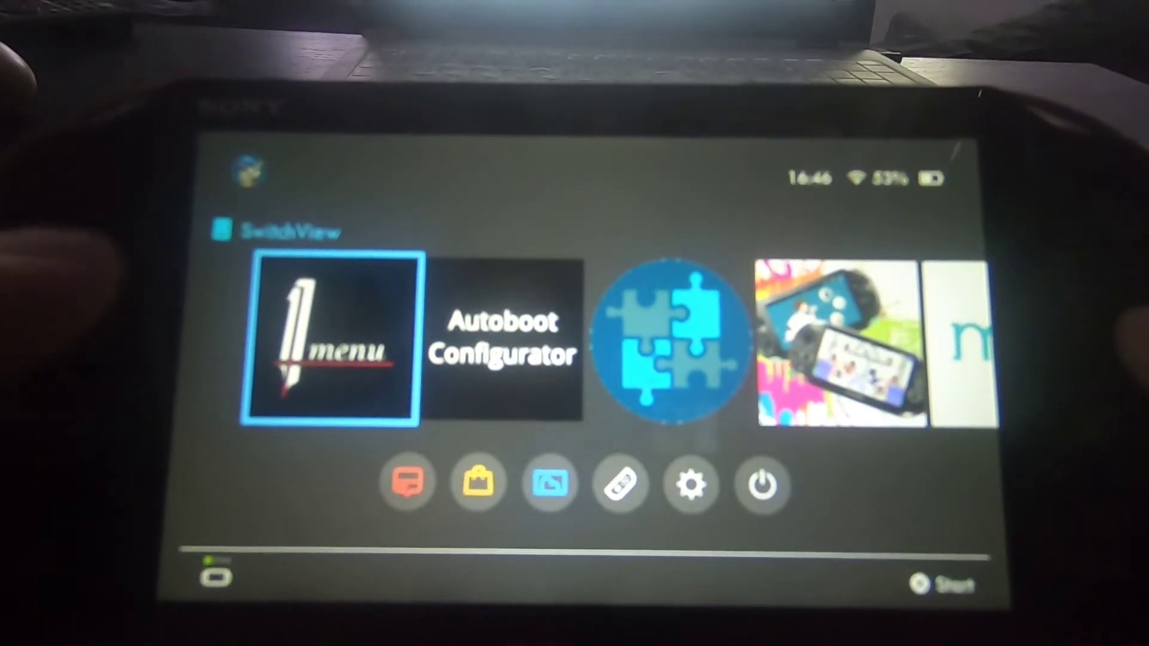
key(Down)
key(Up)
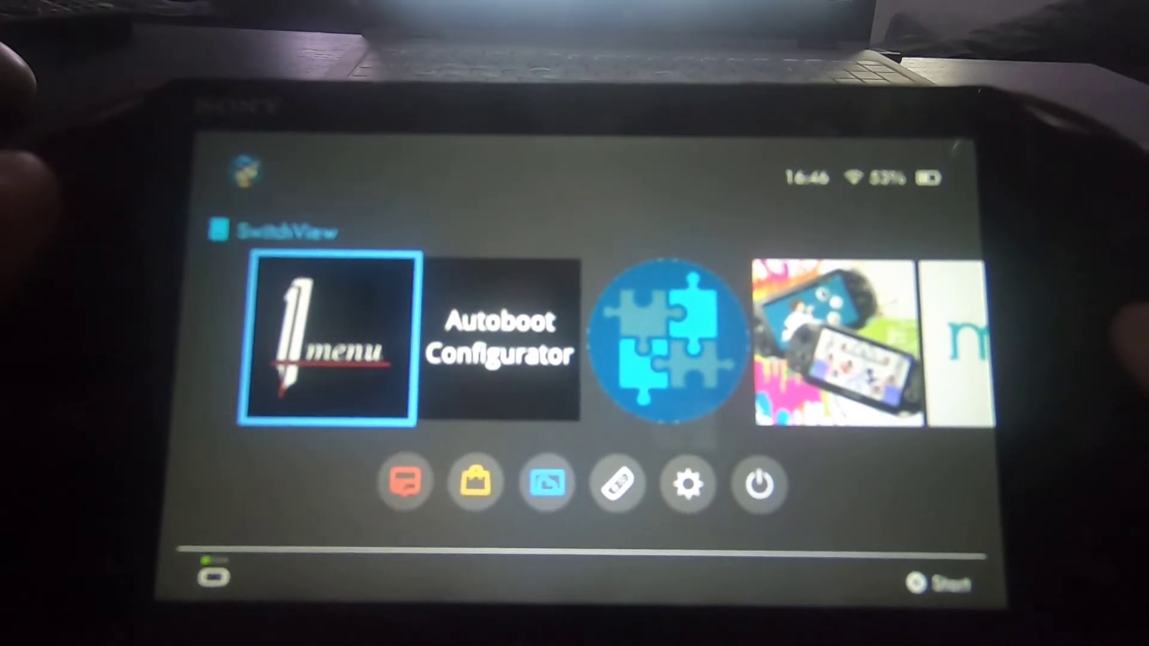
key(Right)
key(Right)
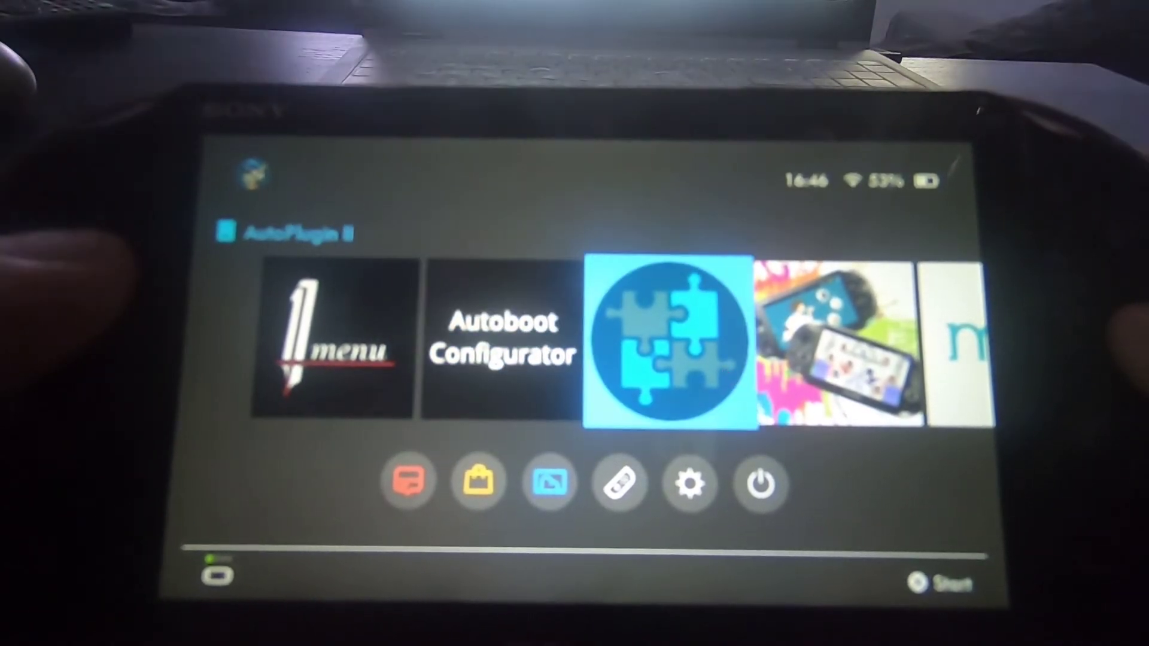
key(Right)
key(Right)
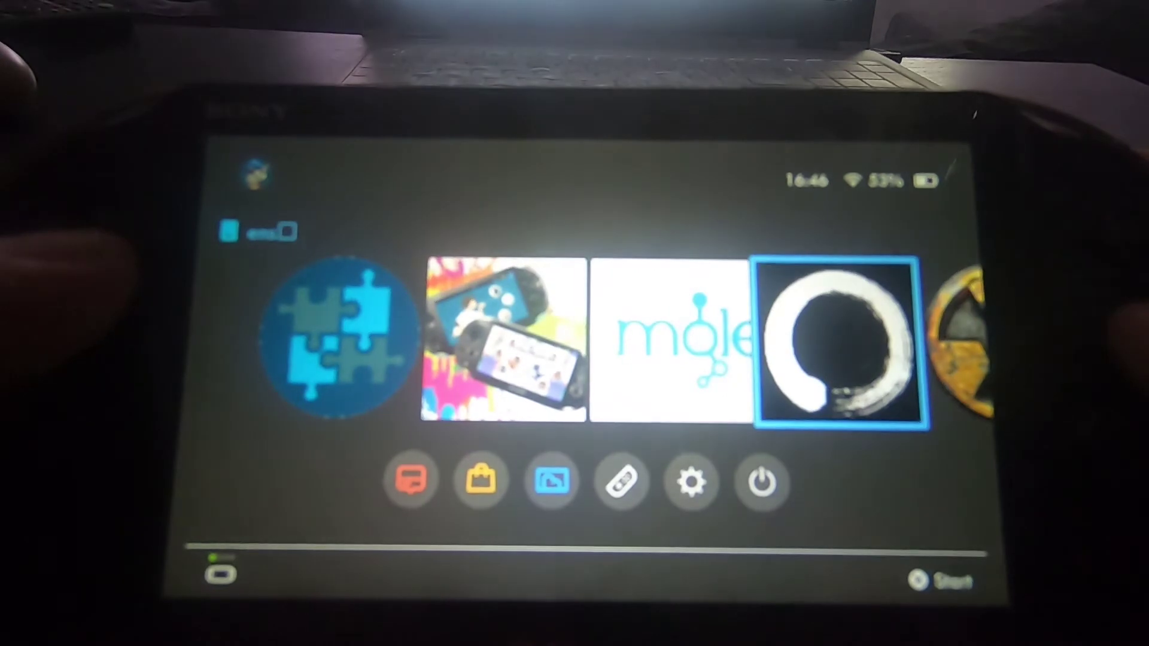
key(Right)
key(Right)
key(Right)
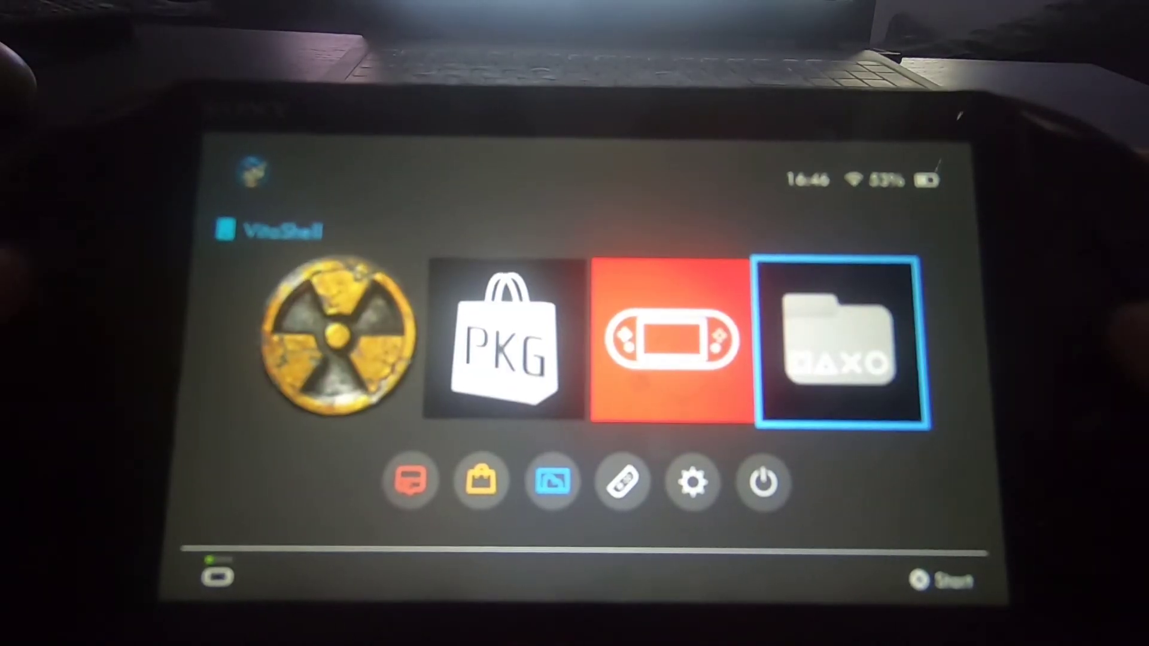
key(Left)
key(Left)
key(Left)
key(Left)
key(Left)
key(Left)
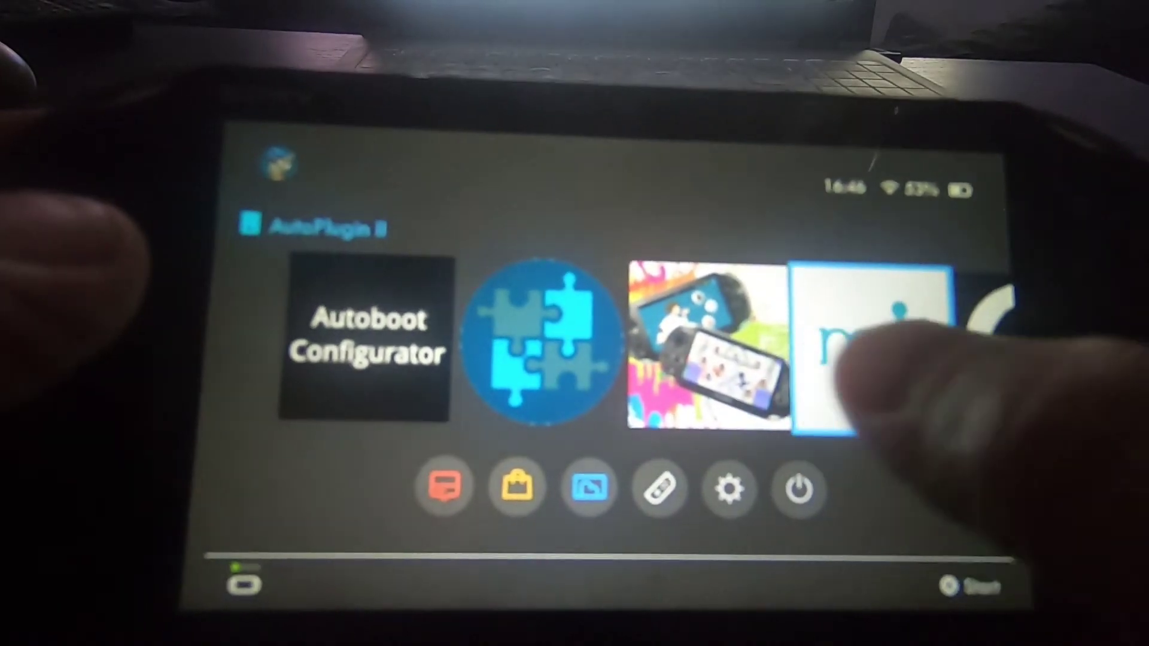
key(Left)
key(Left)
key(Left)
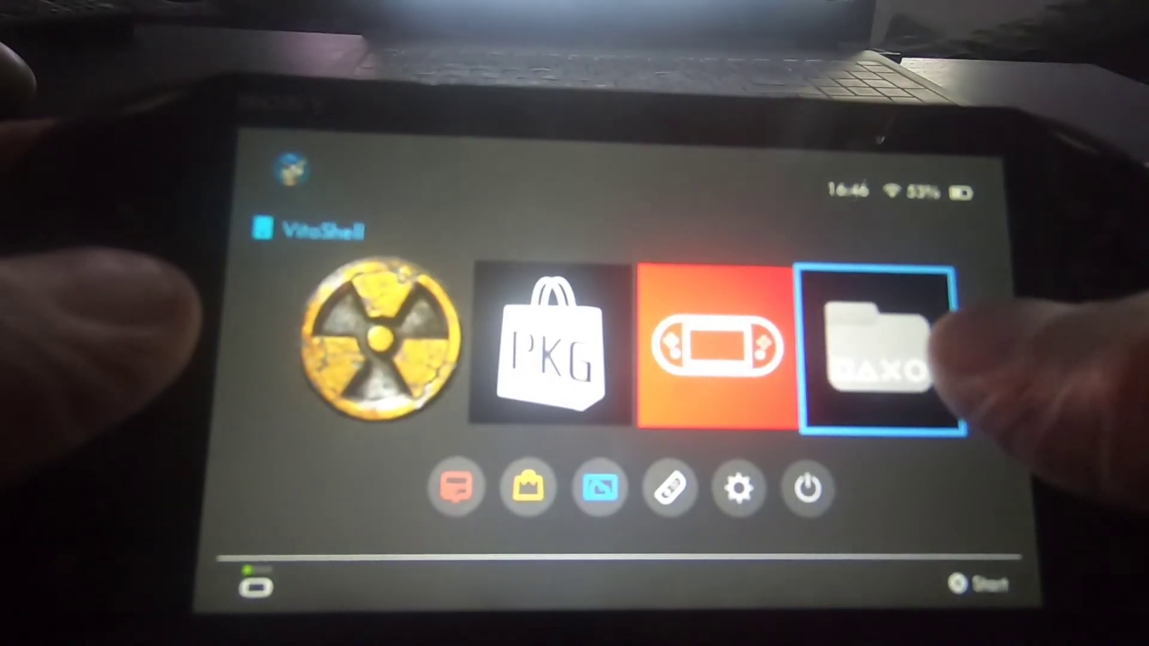
key(Left)
key(Left)
key(Left)
key(Left)
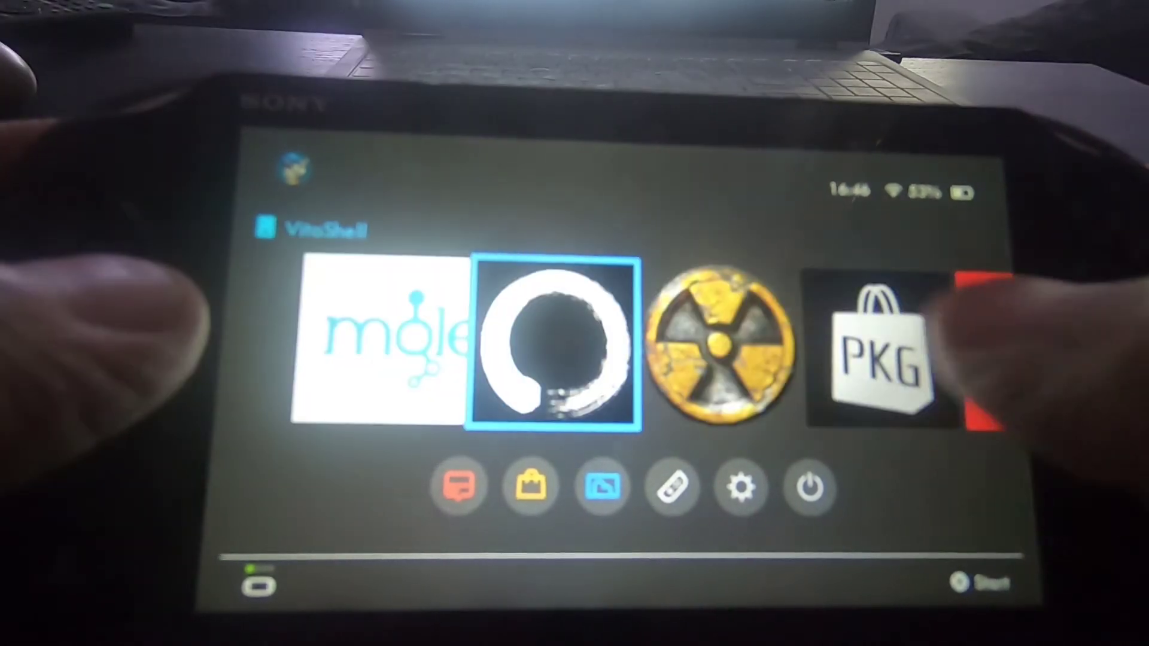
key(Left)
key(Left)
key(Left)
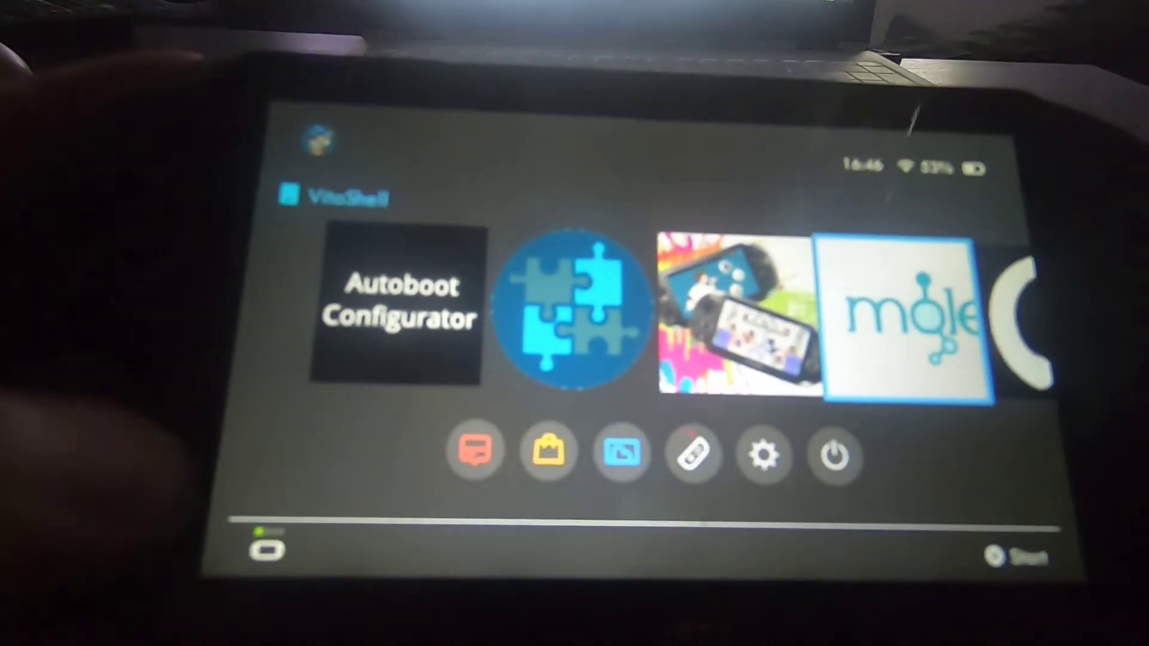
key(Right)
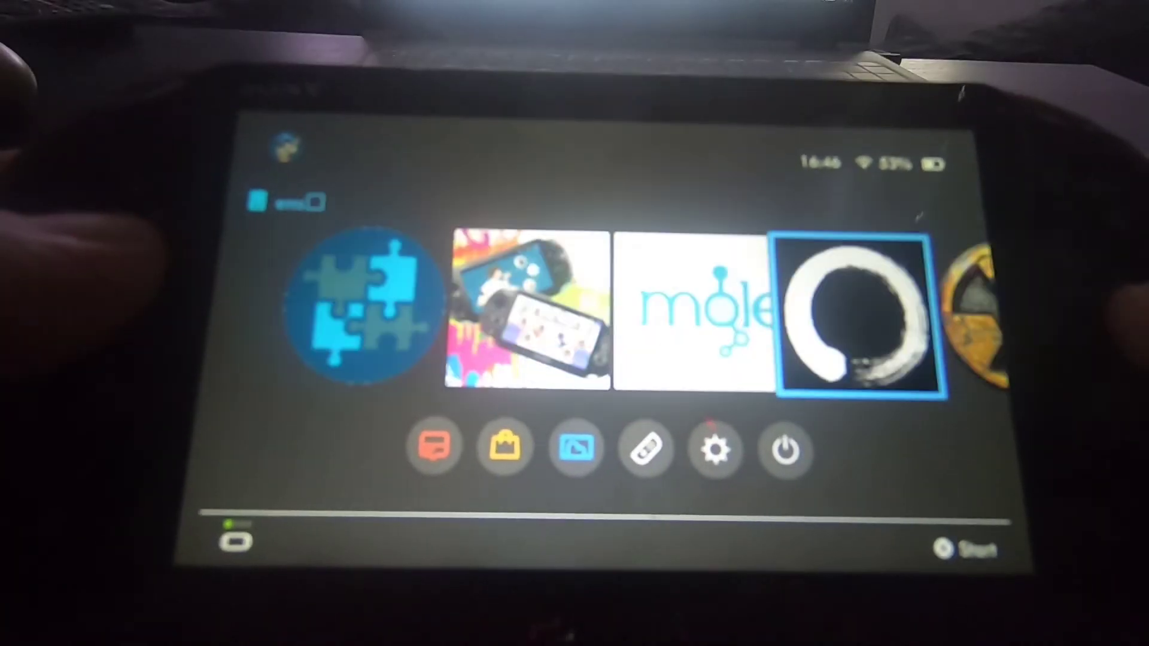
key(Right)
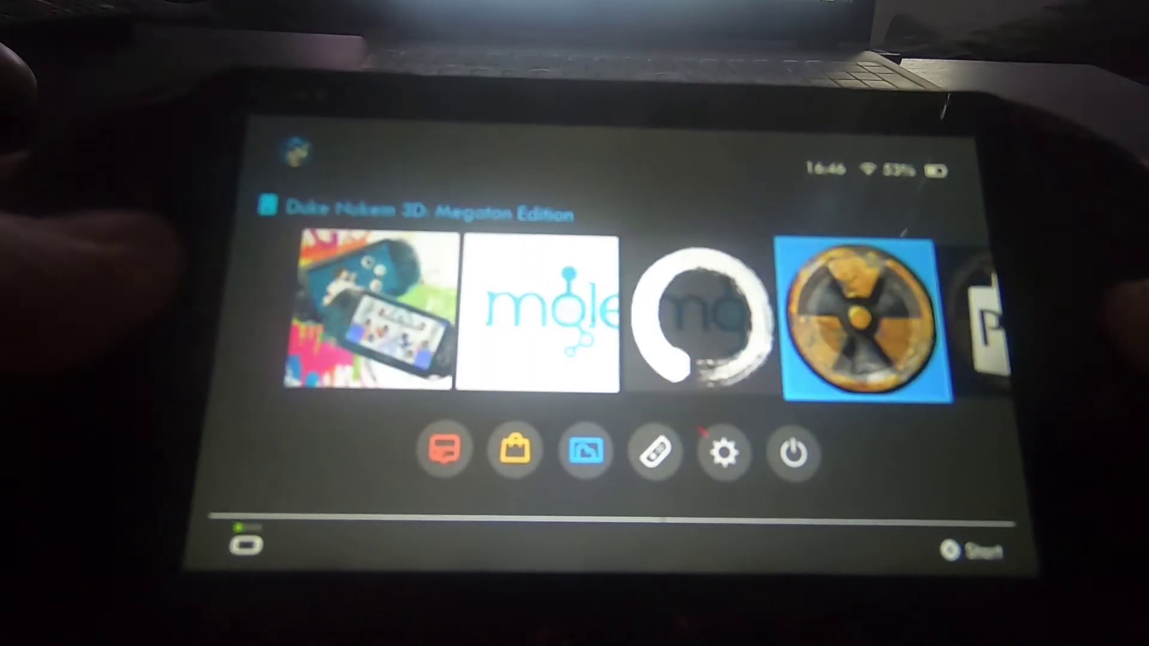
- Close SwitchView and the Custom Themes Manager page, then resume SwitchView's home screen
key(super)
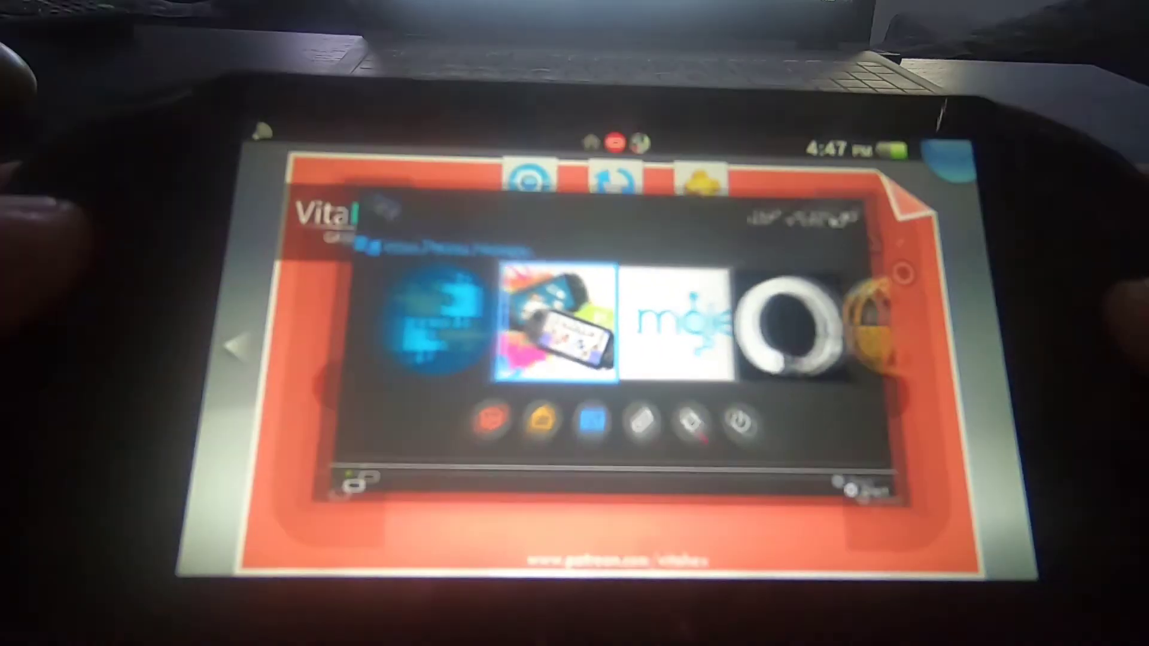
key(Right)
key(Return)
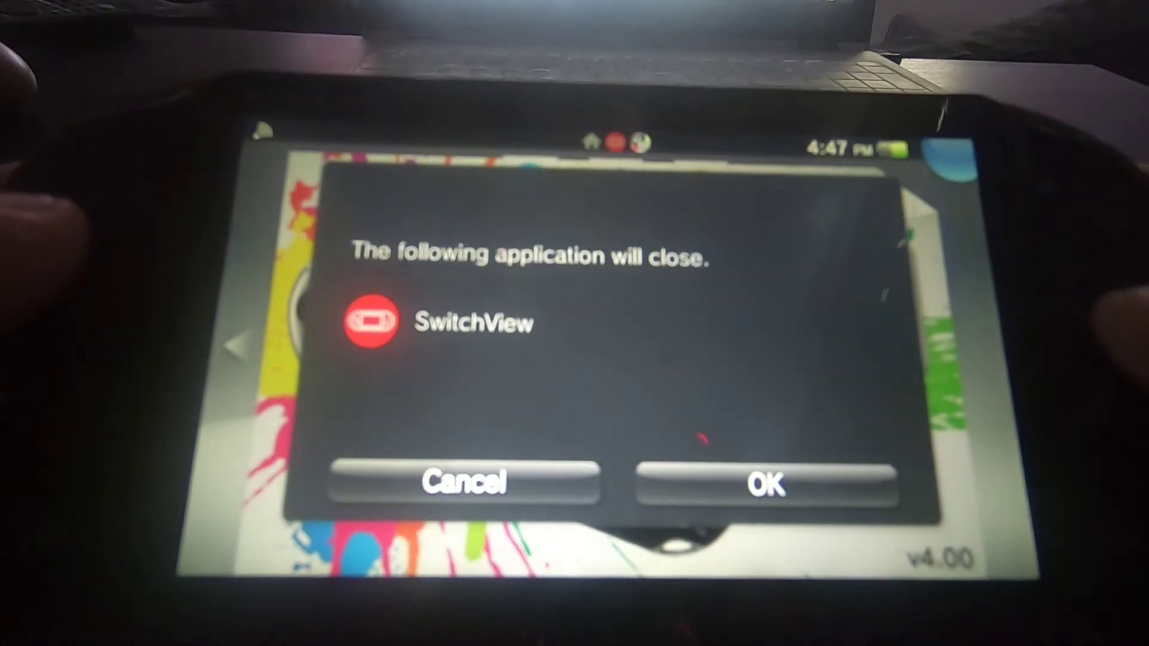
key(Return)
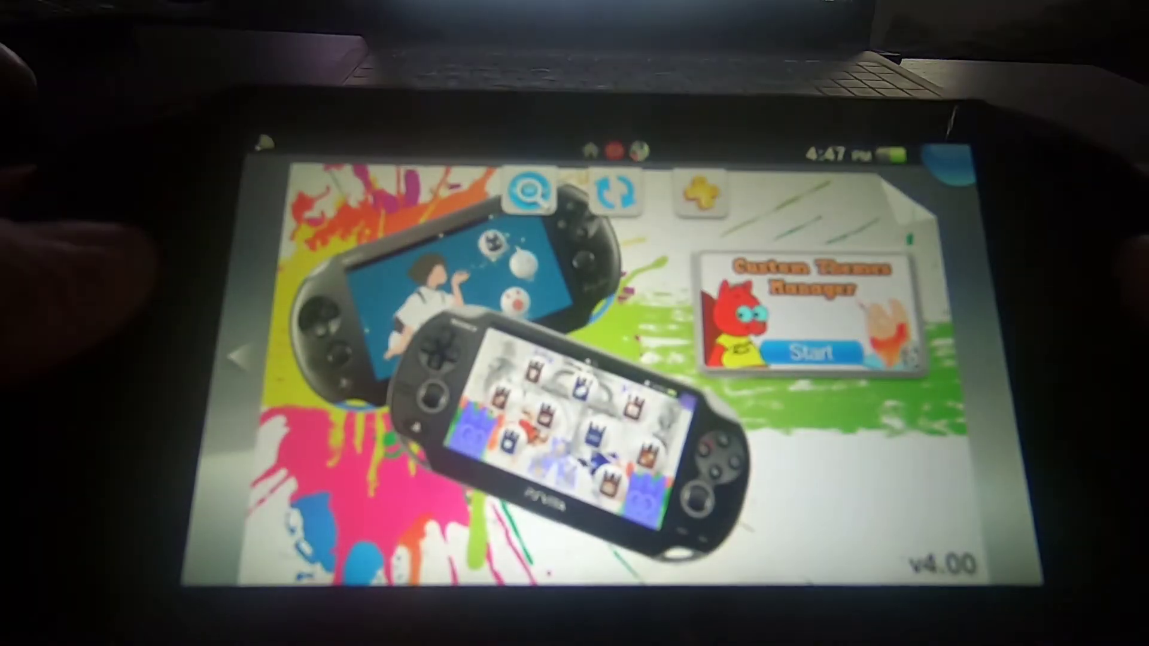
drag(934, 198, 629, 404)
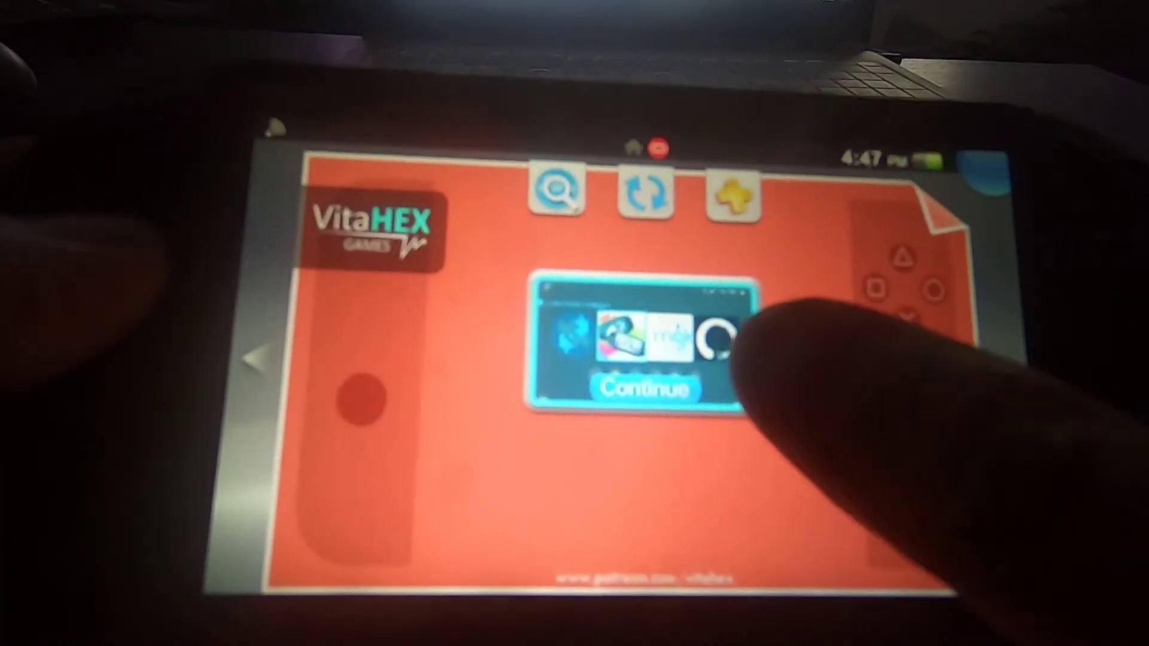
click(731, 355)
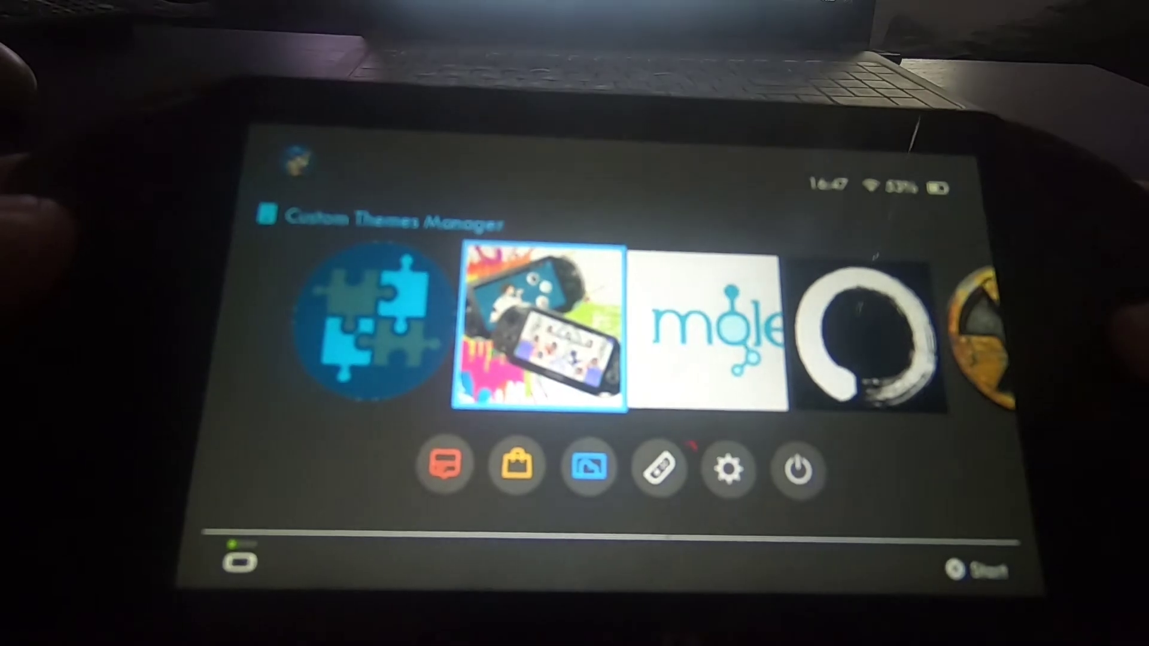
- Briefly launch AutoPlugin II, return to SwitchView, and open News in the browser
key(Return)
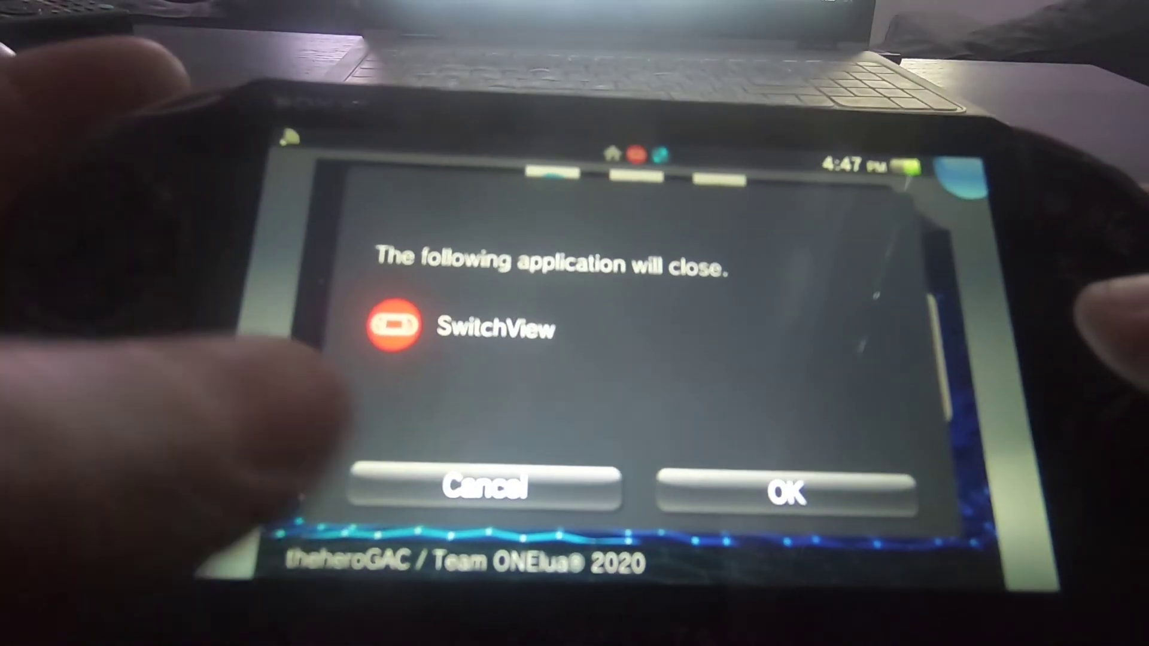
click(470, 494)
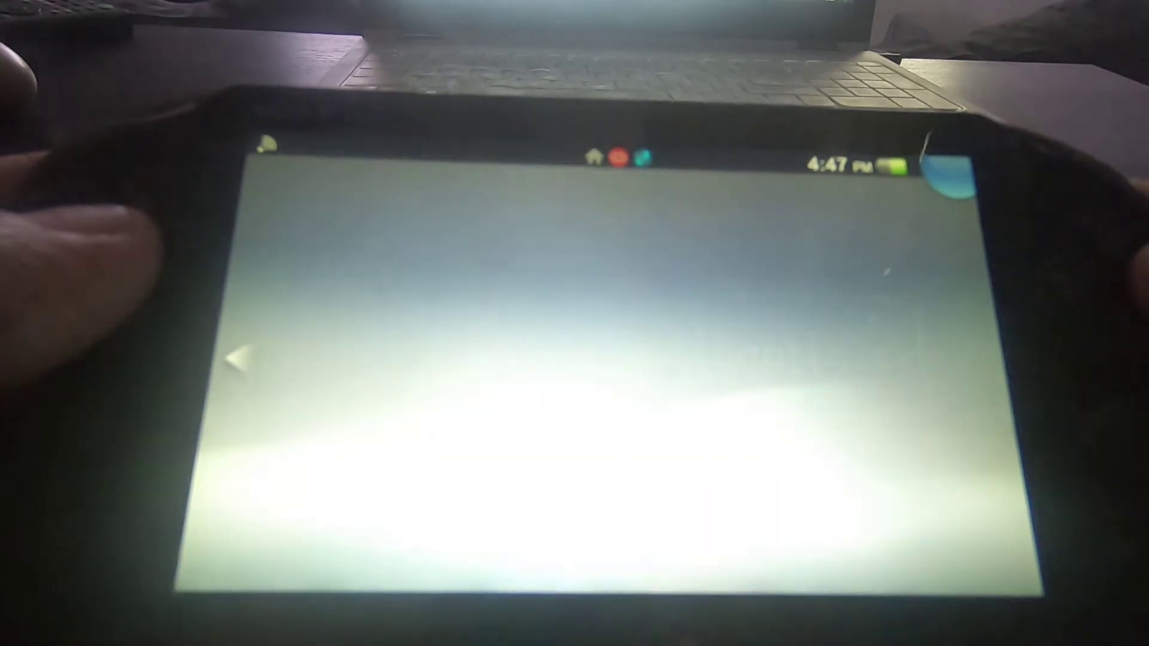
key(Return)
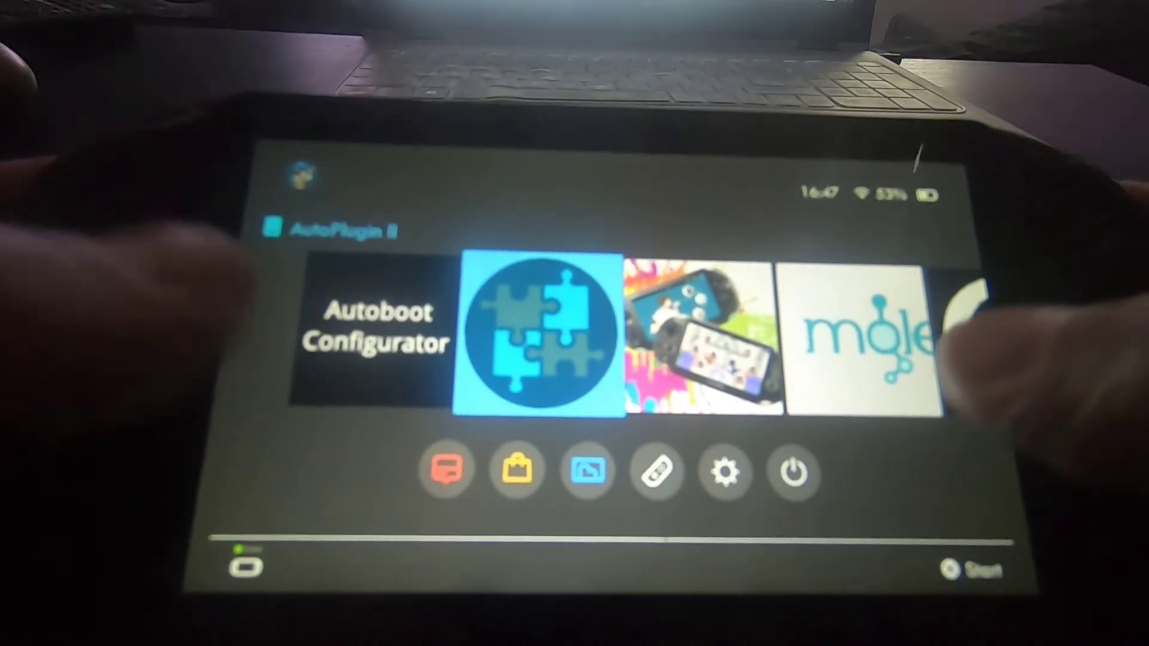
key(Down)
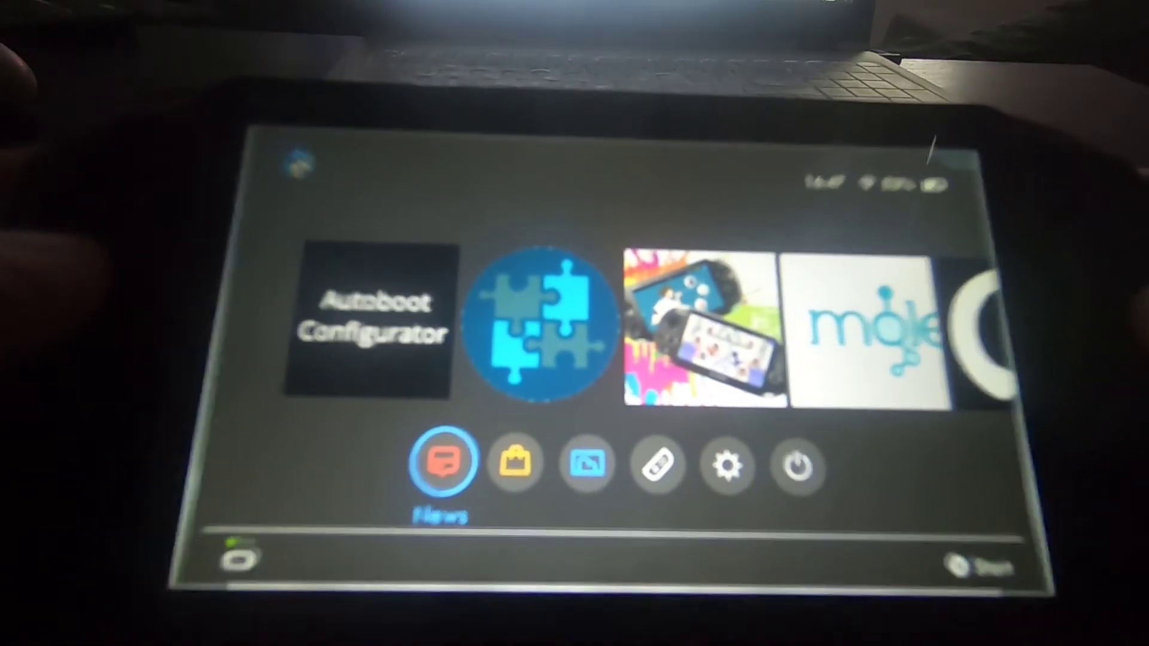
key(Return)
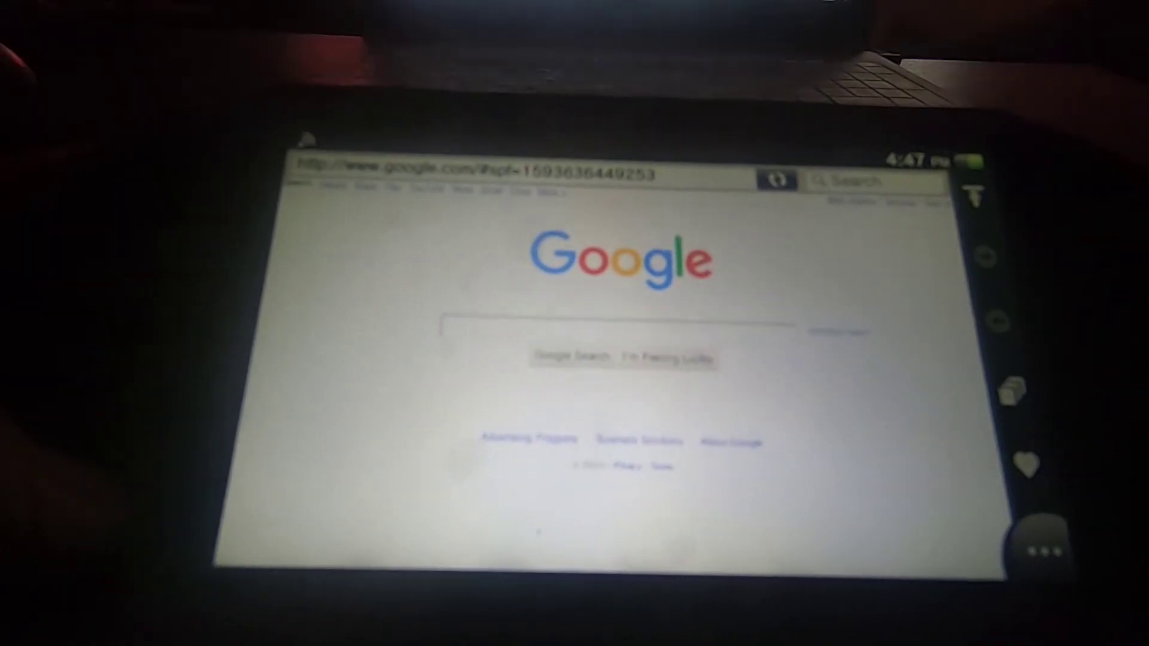
- Leave the browser and resume SwitchView from its page
key(super)
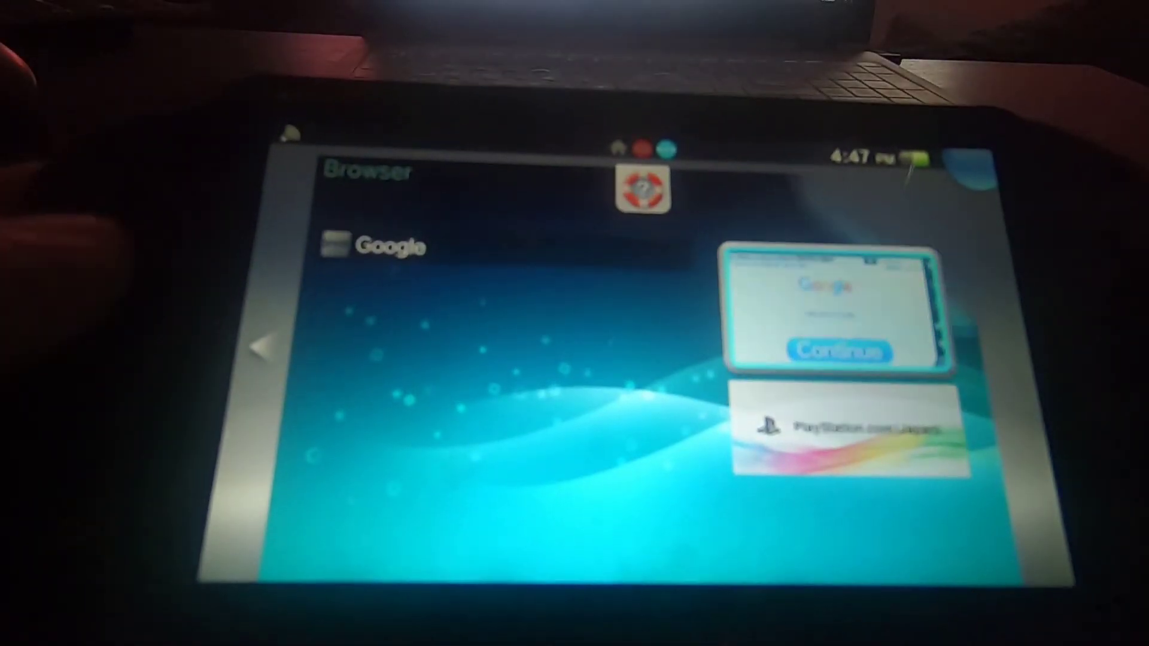
drag(809, 404, 359, 405)
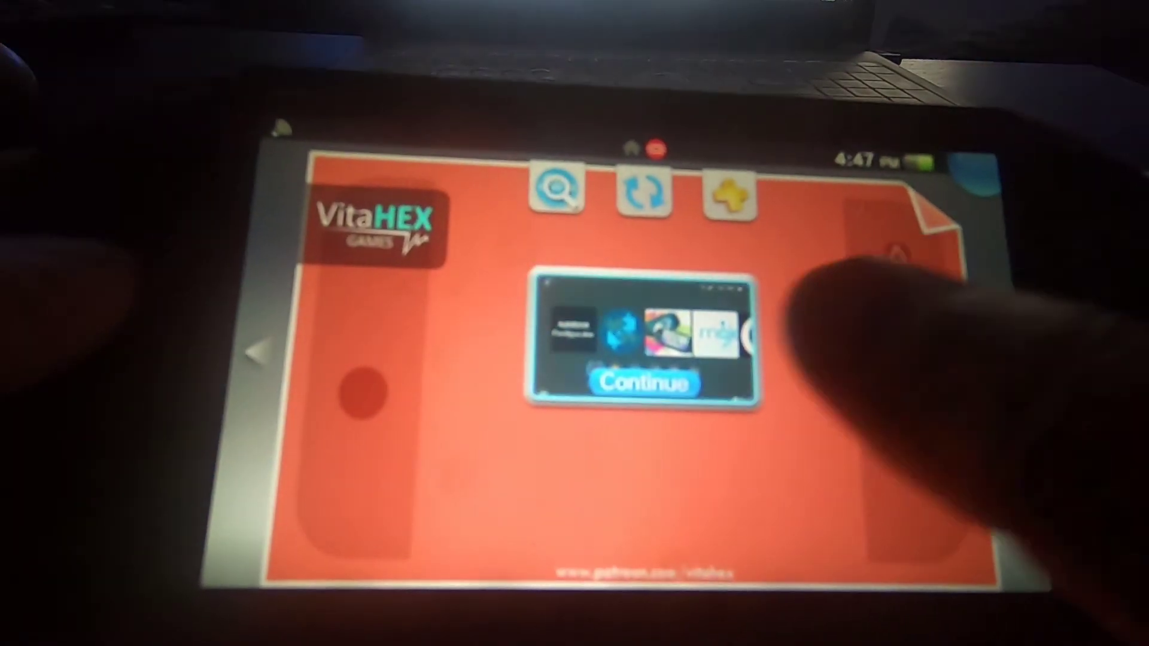
click(719, 324)
- Open the Store, browse Classics titles starting with C, then exit to SwitchView
key(Right)
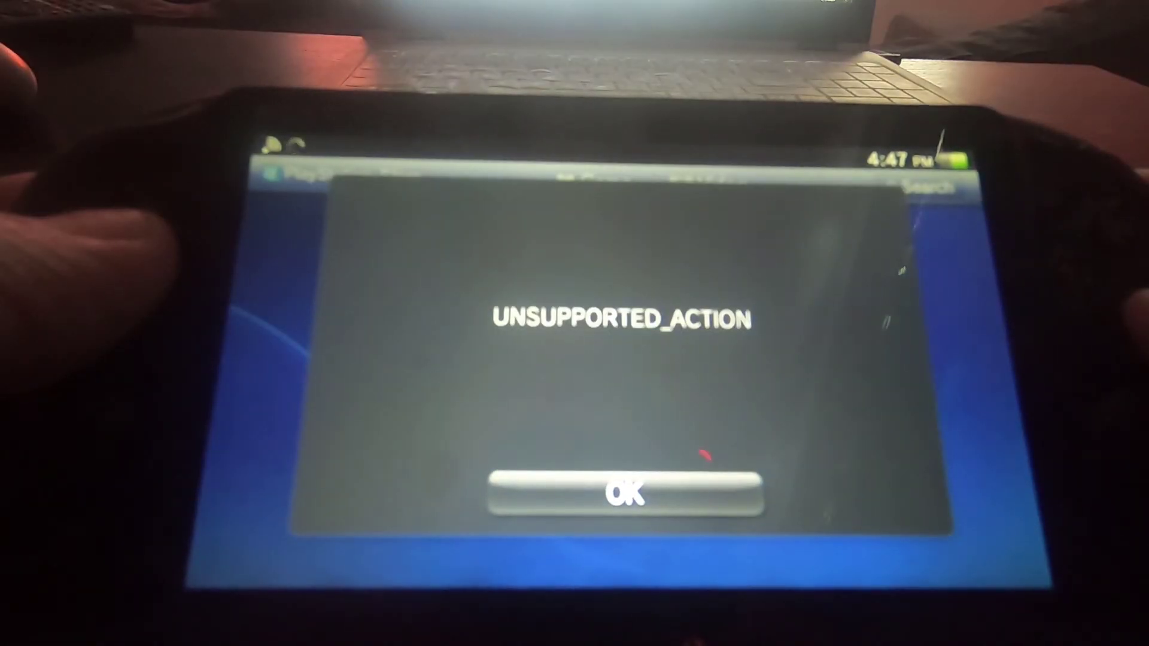
click(626, 493)
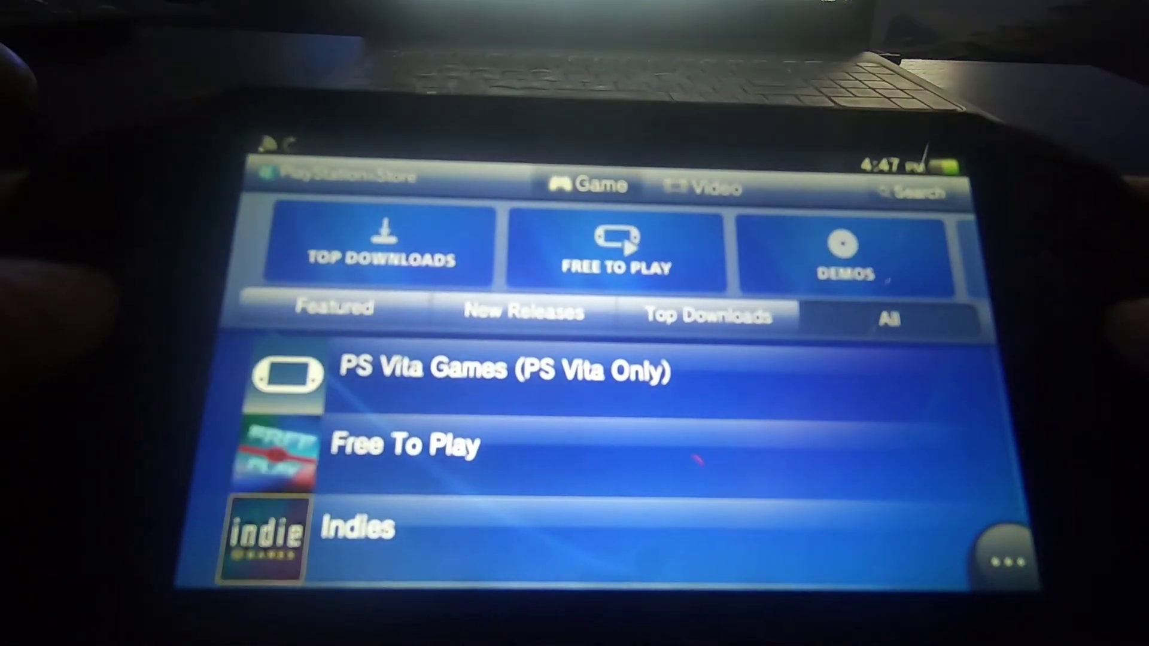
scroll(602, 449, down, 3)
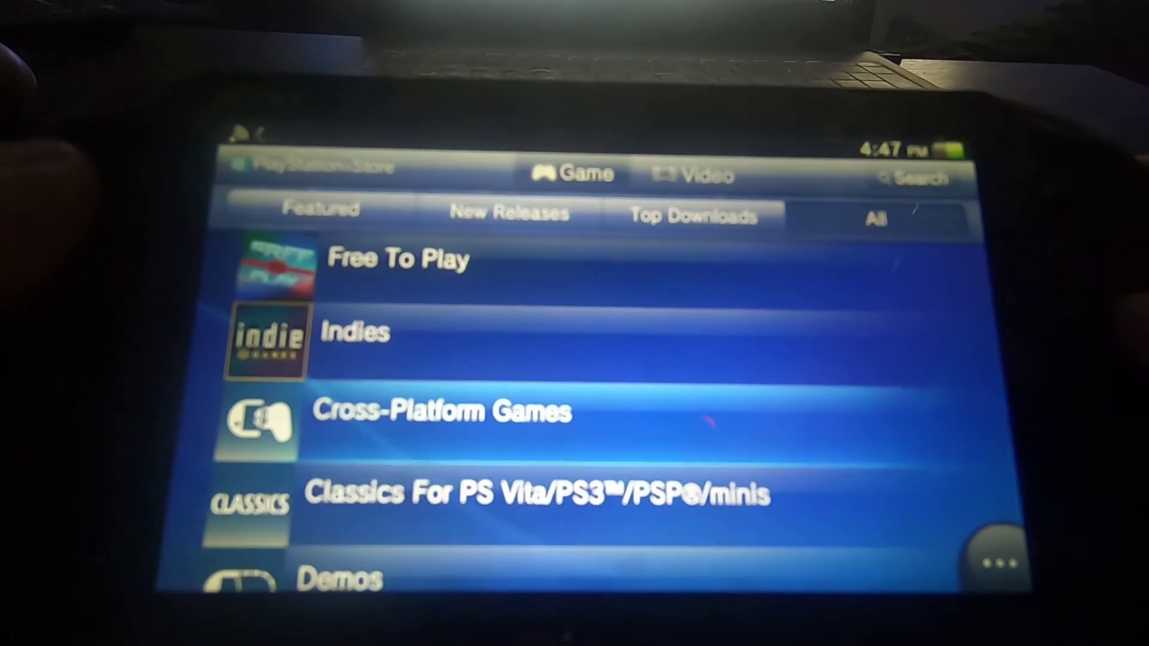
click(539, 493)
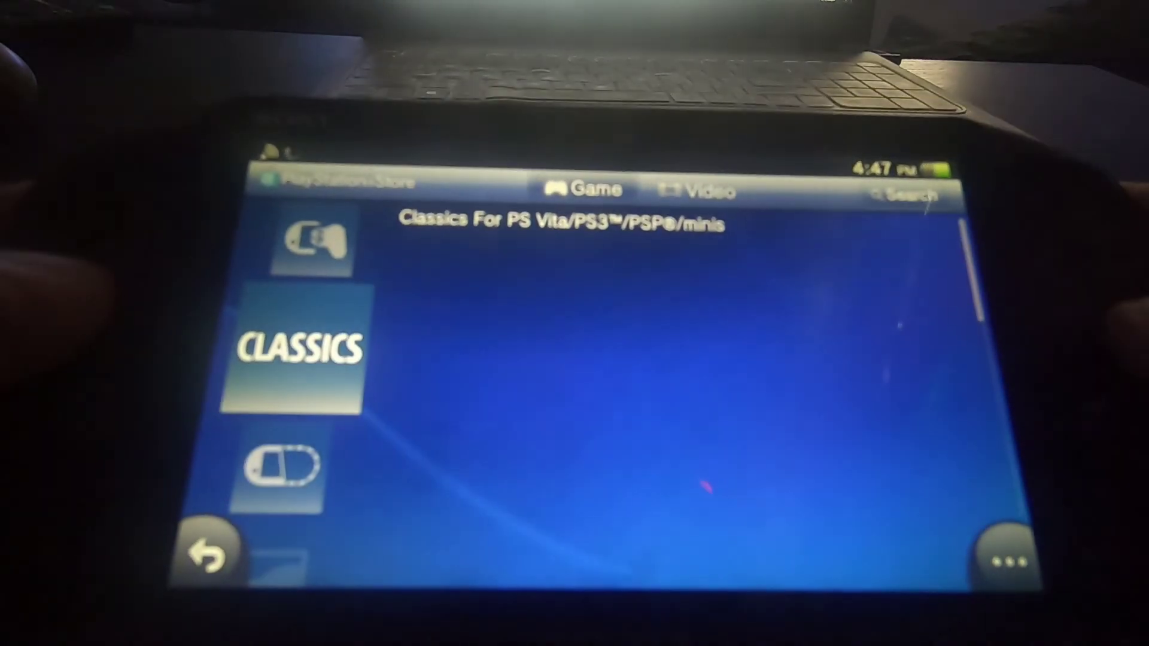
click(566, 402)
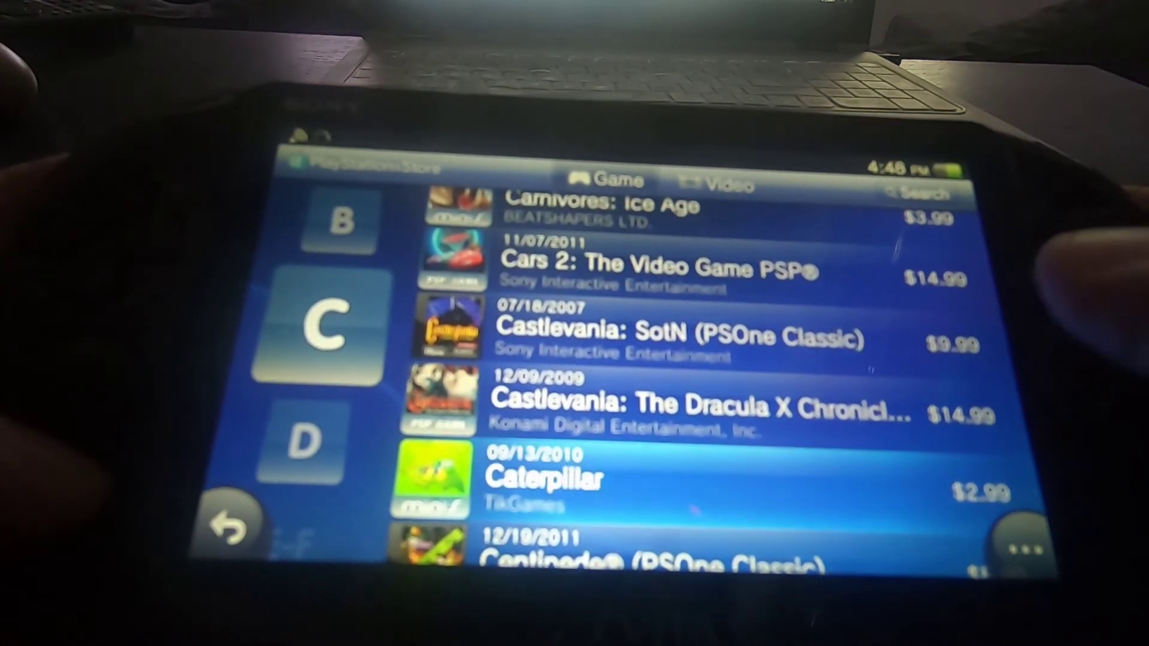
key(Escape)
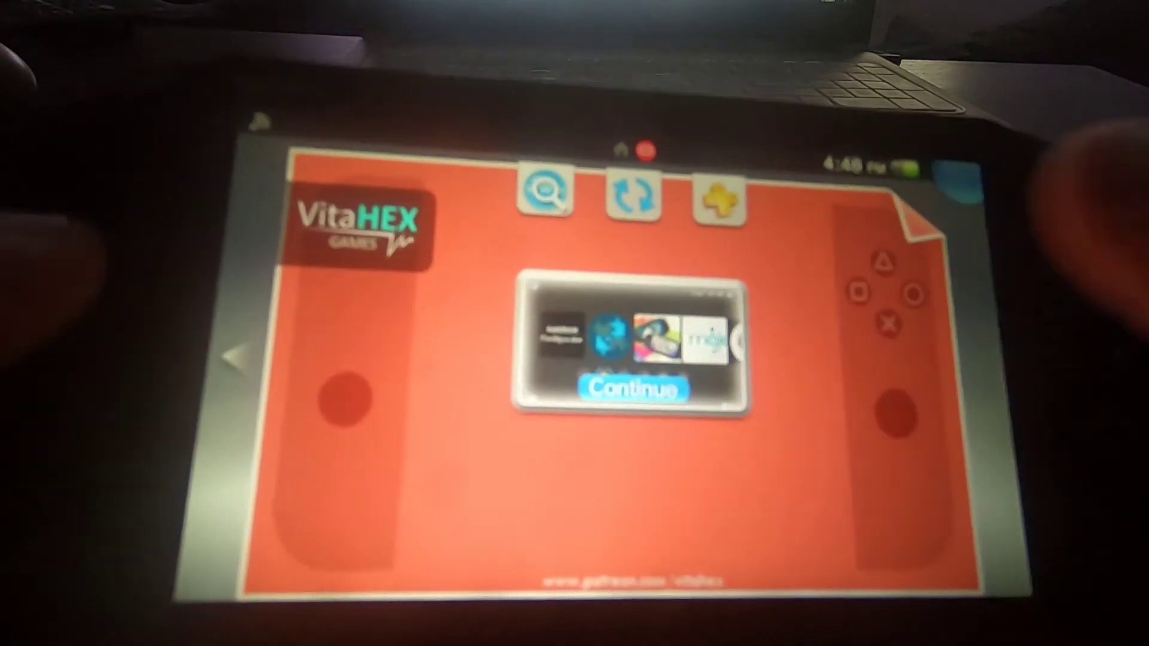
- Close the Gallery app and return to the Switch-style home screen
key(Escape)
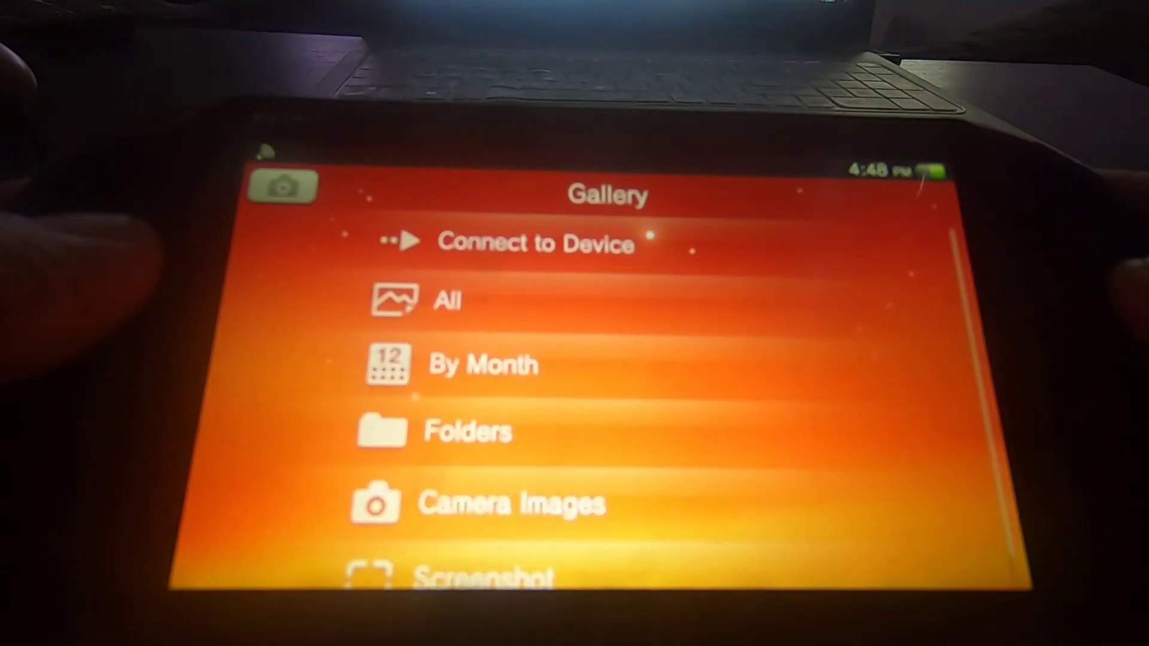
key(Home)
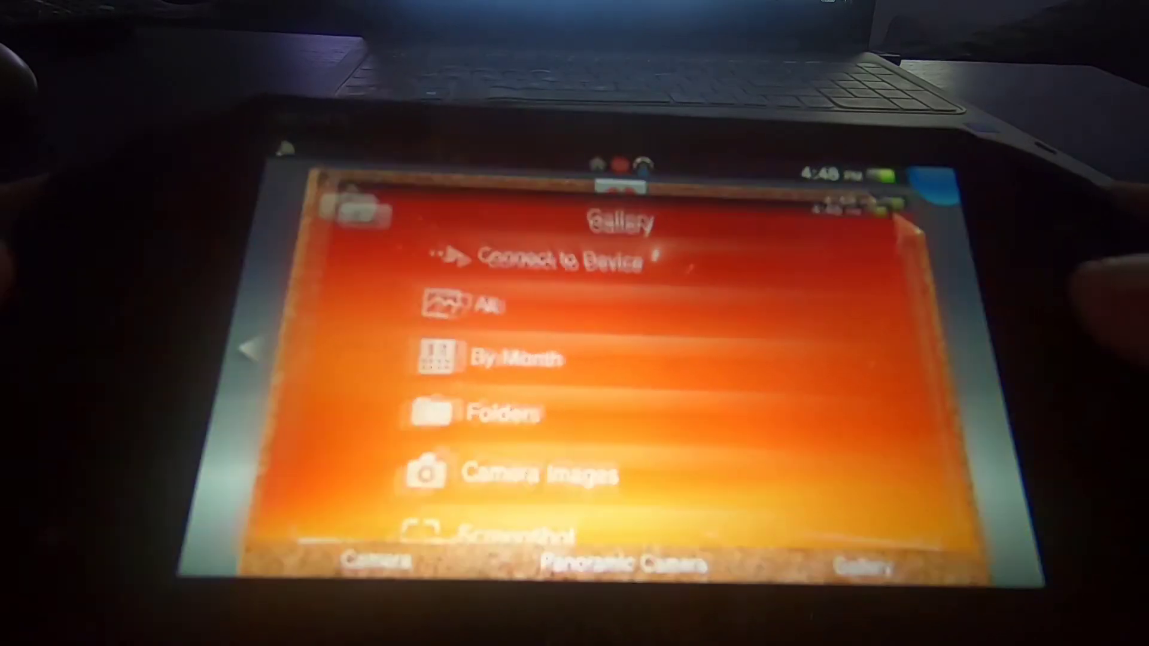
drag(925, 167, 628, 404)
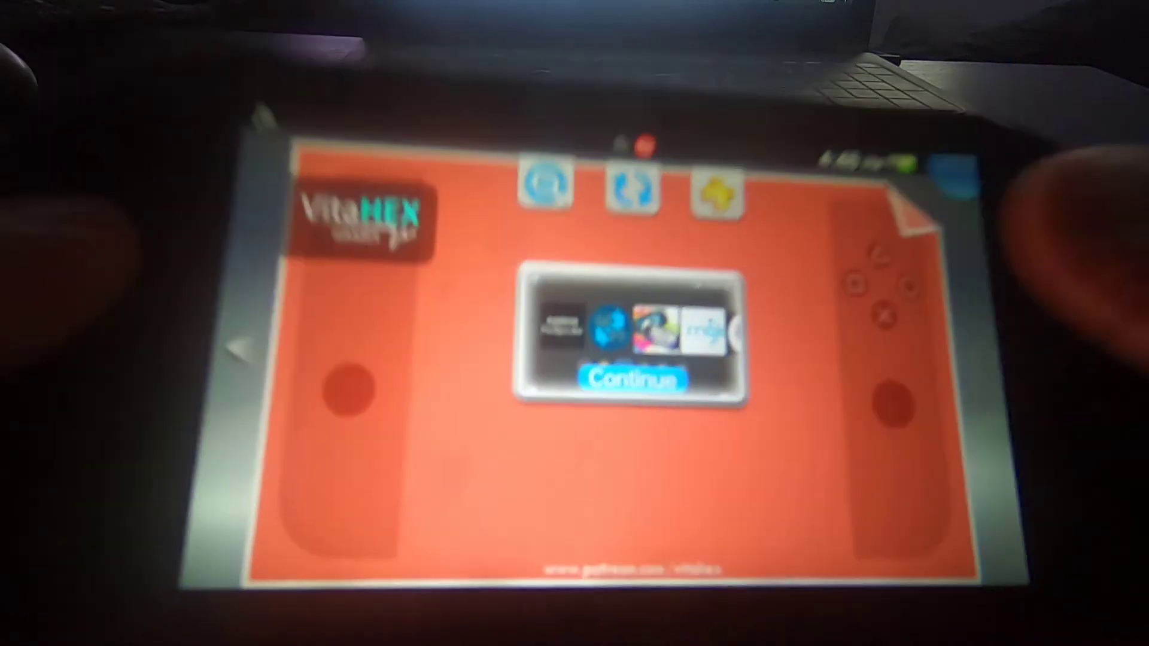
key(Home)
- Open and leave Cross-Controller, then restart SwitchView UI and select the settings shortcut
key(Right)
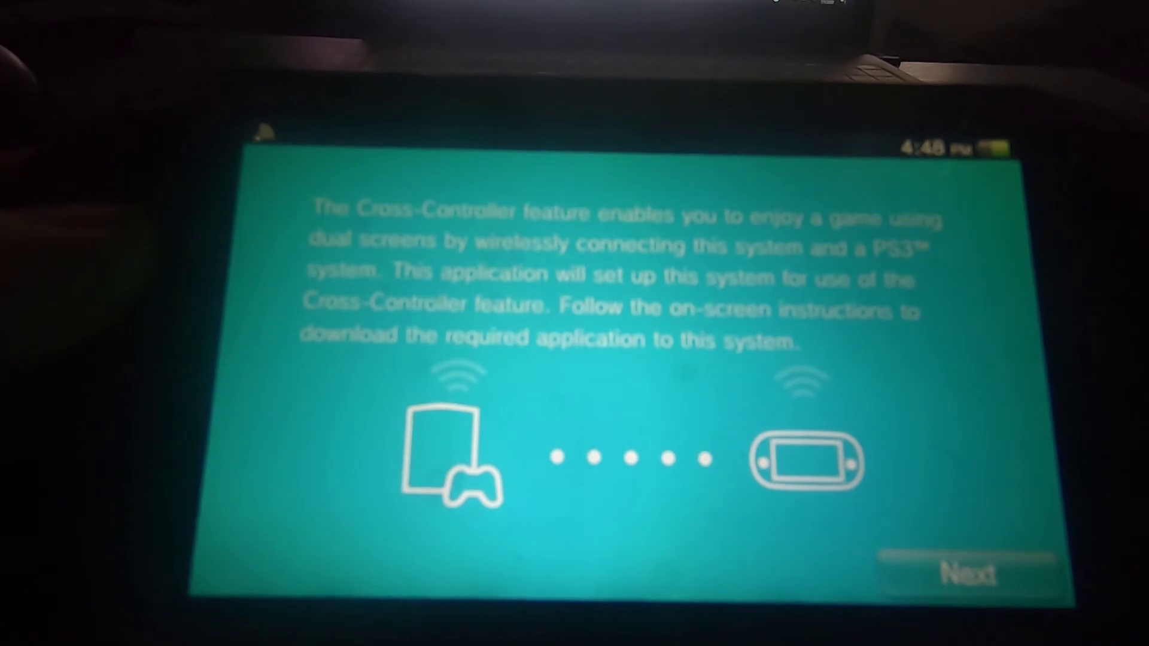
key(super)
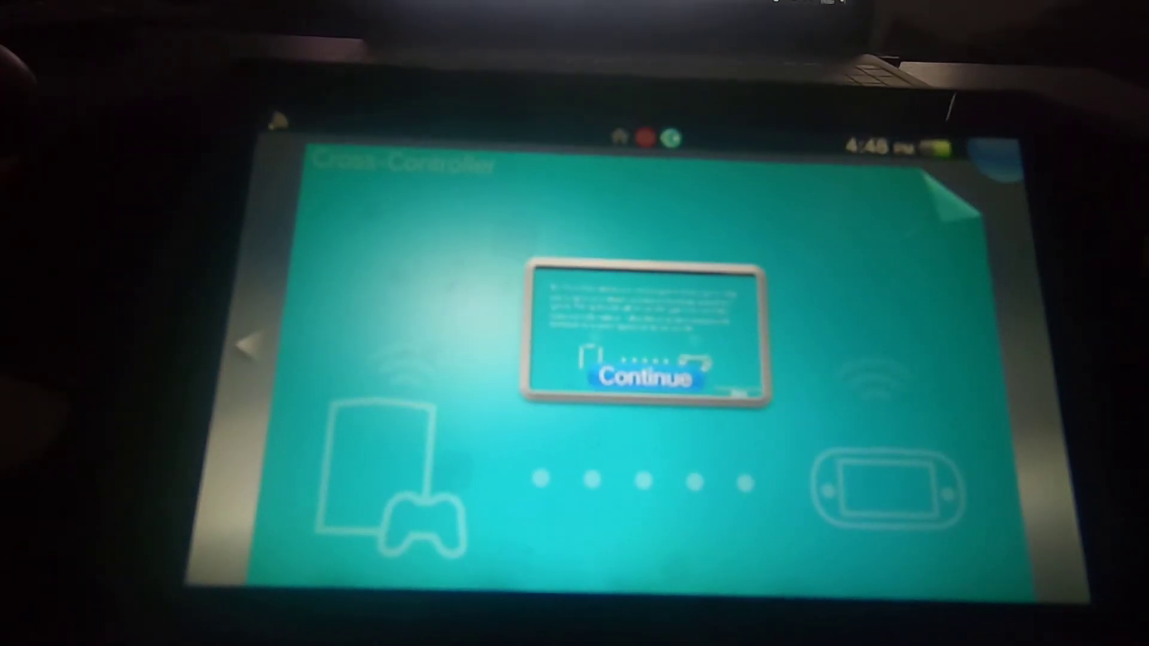
key(Left)
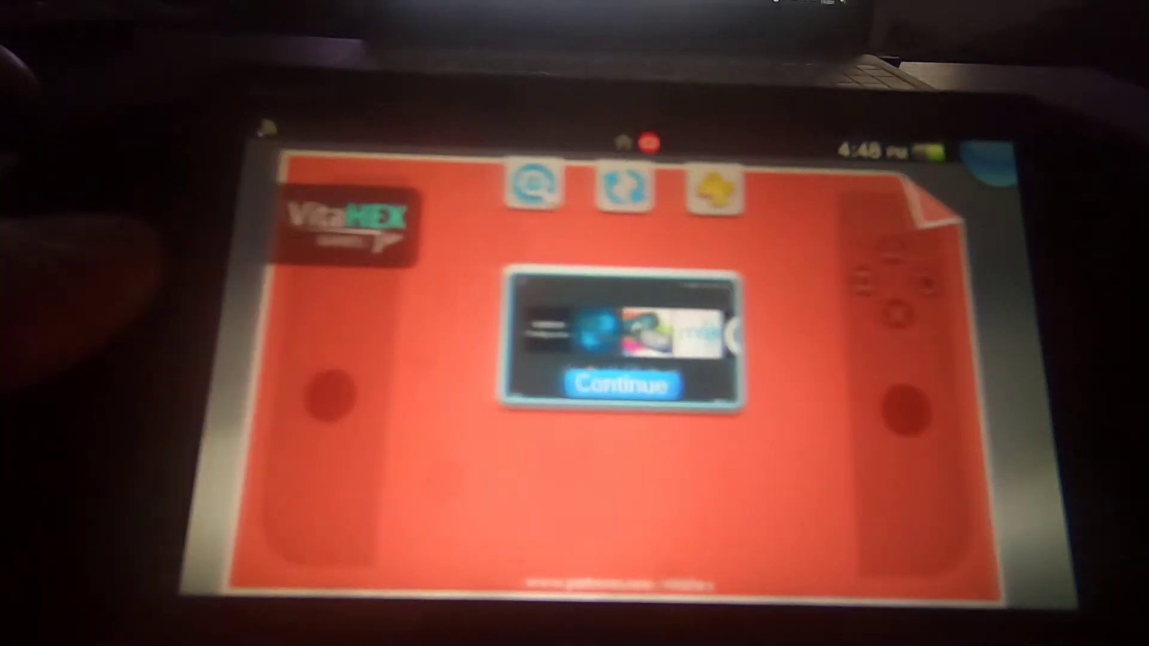
key(Return)
key(Right)
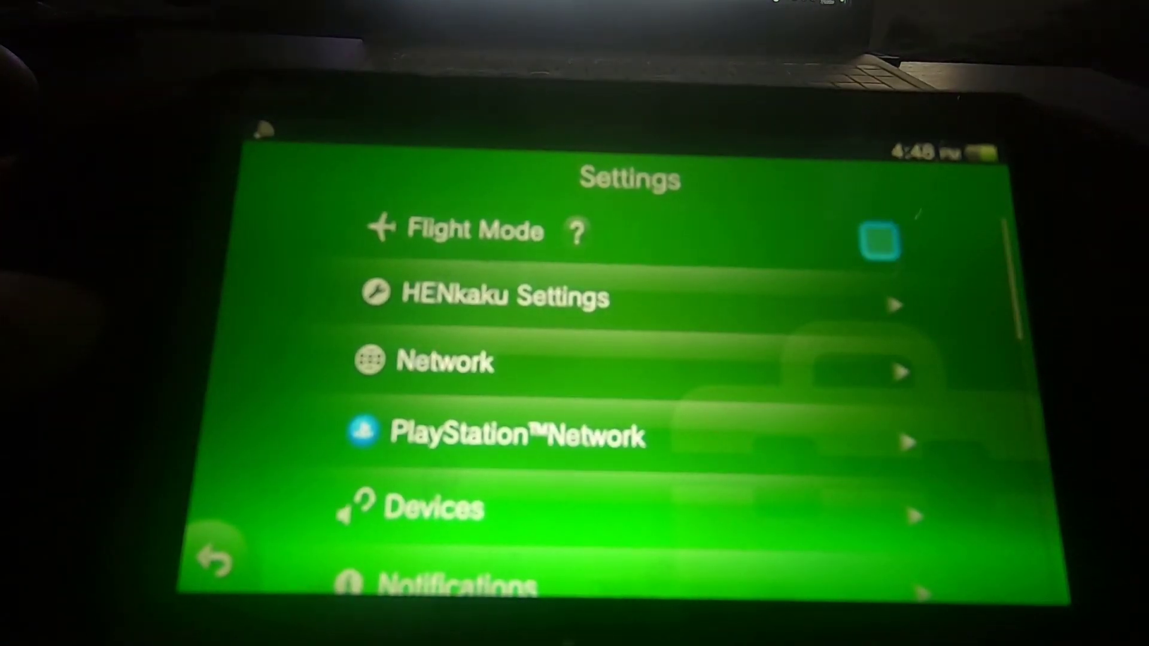
- Close Settings, quit SwitchView UI with its power icon, and relaunch it
key(Down)
key(Down)
key(Down)
key(Down)
key(Down)
key(Down)
key(Down)
key(Down)
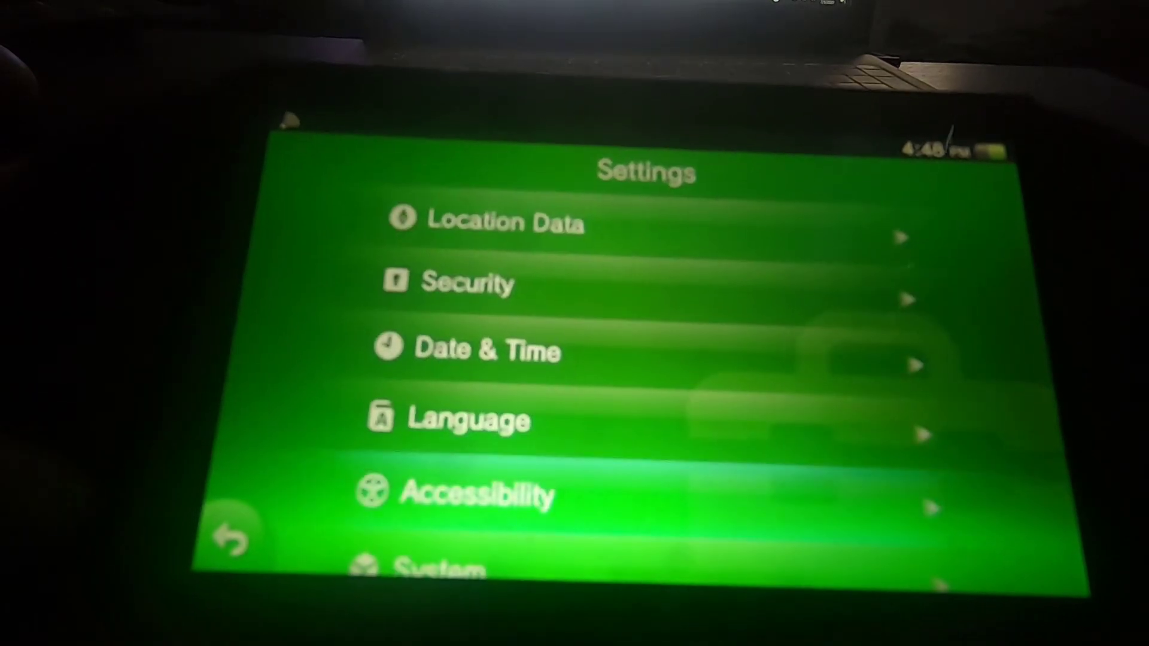
key(super)
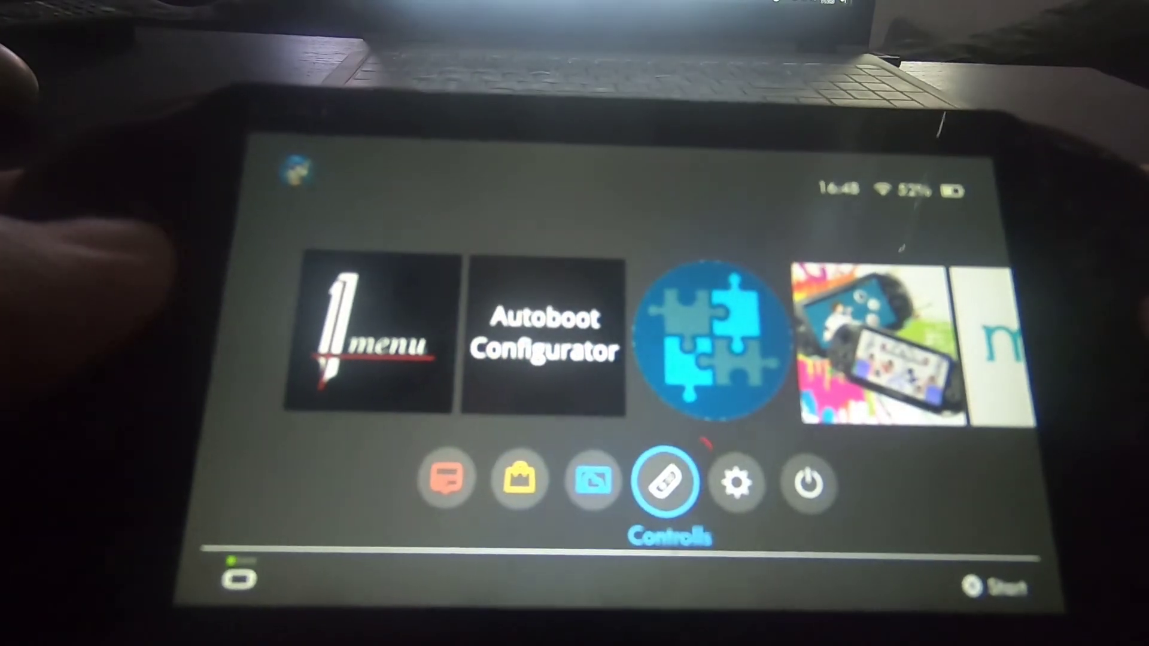
key(Right)
key(Return)
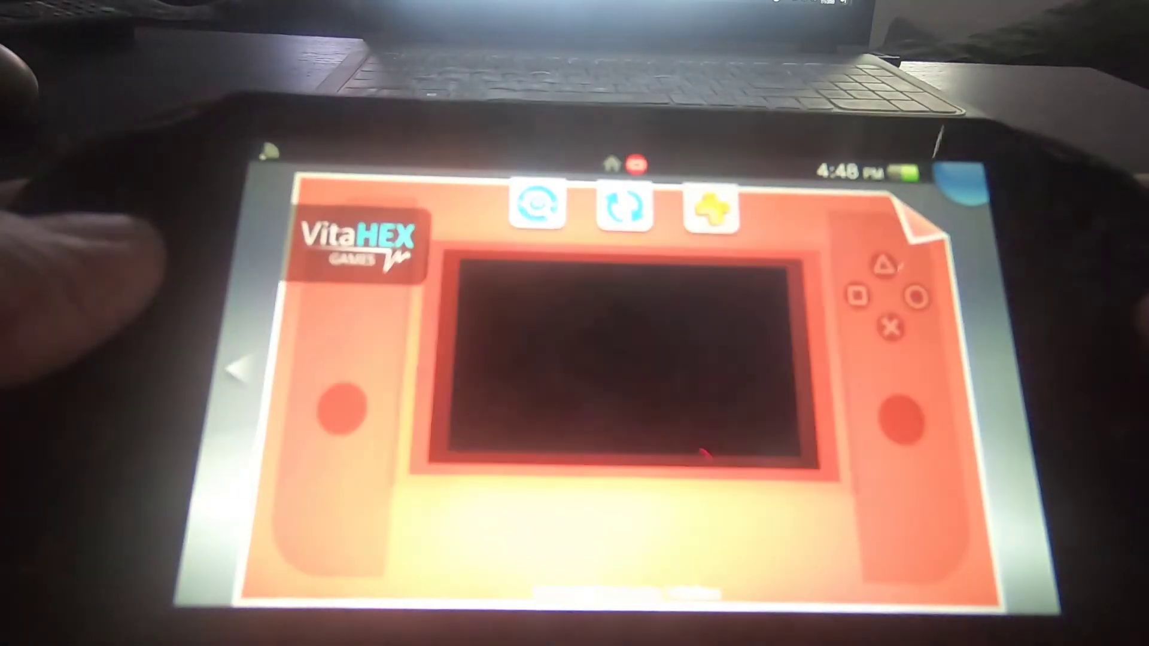
key(Return)
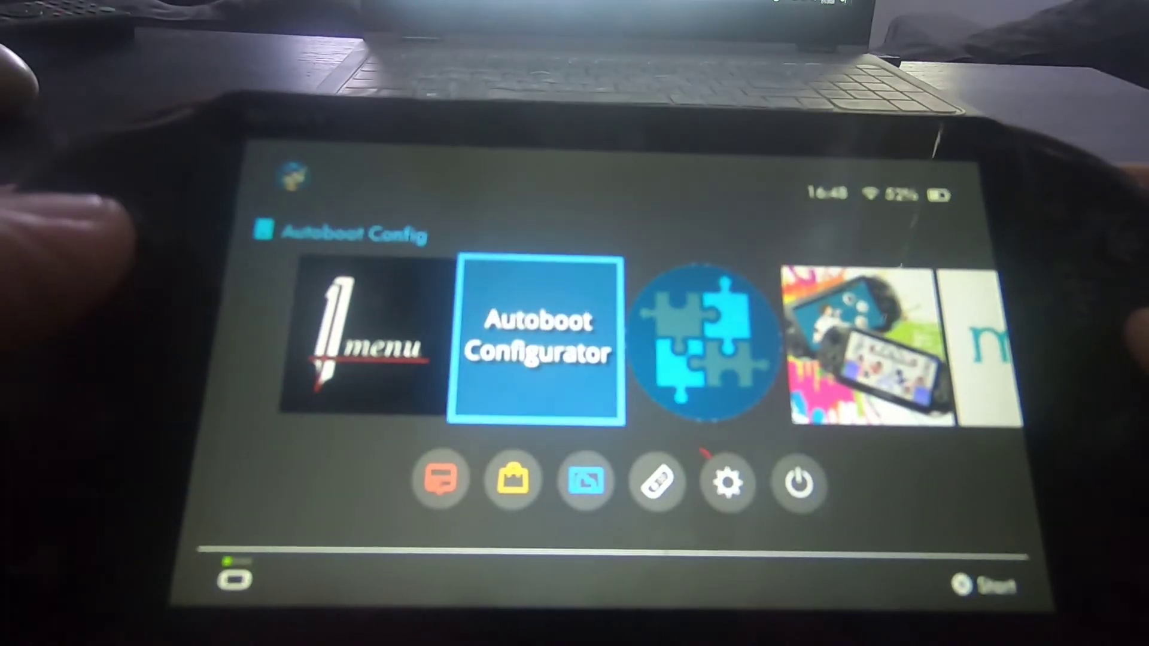
- Open Autoboot Configurator from SwitchView, confirming that SwitchView closes
key(Return)
key(Return)
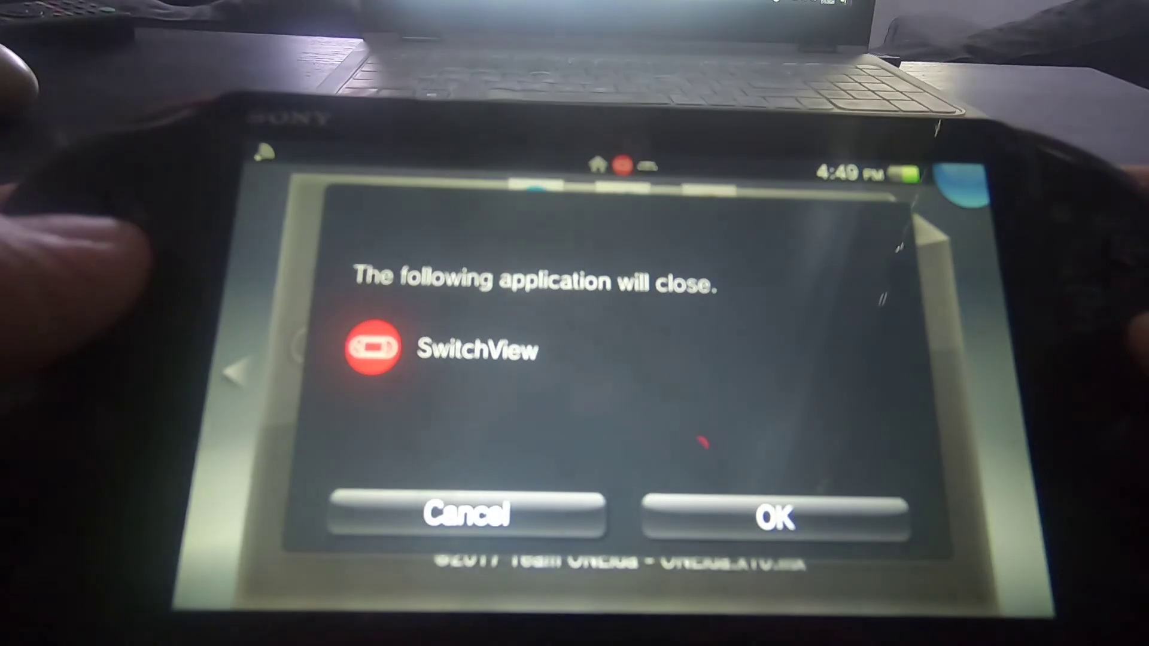
key(Right)
key(Return)
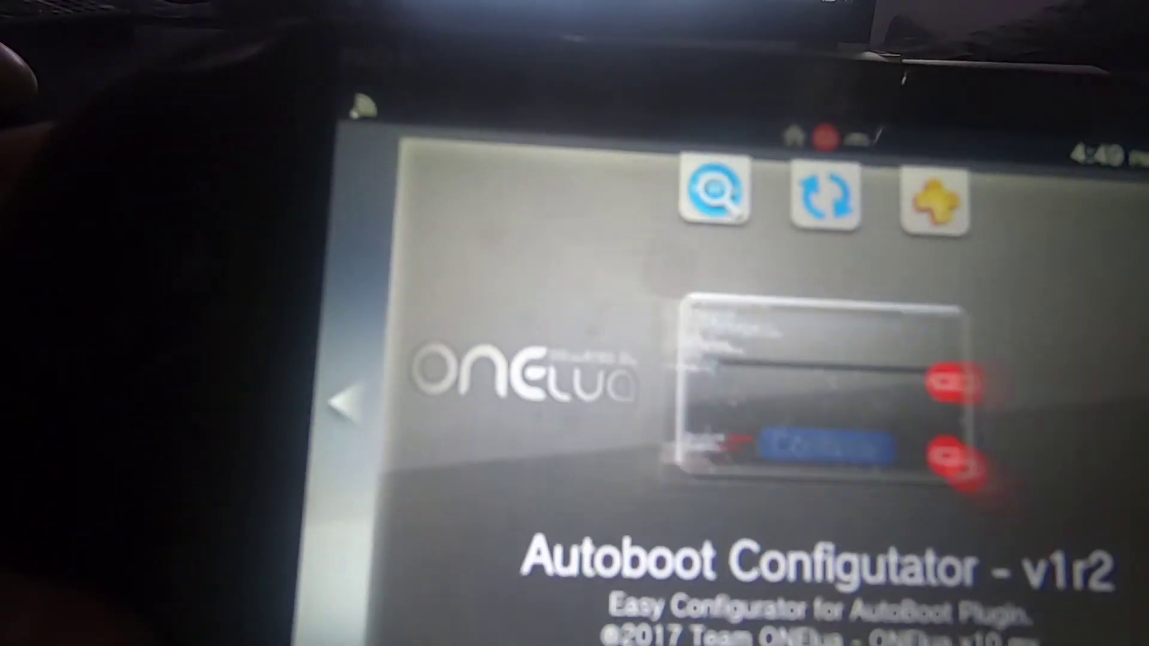
- Leave Autoboot Configurator and the SwitchView UI page, then bring up power options
key(Right)
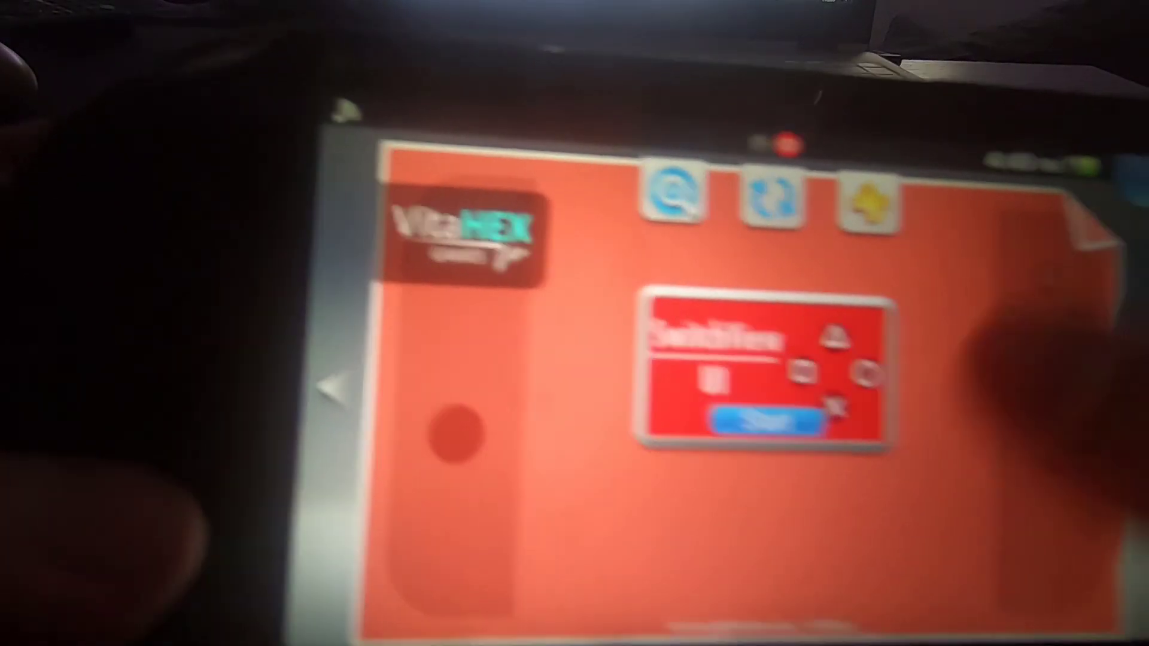
key(super)
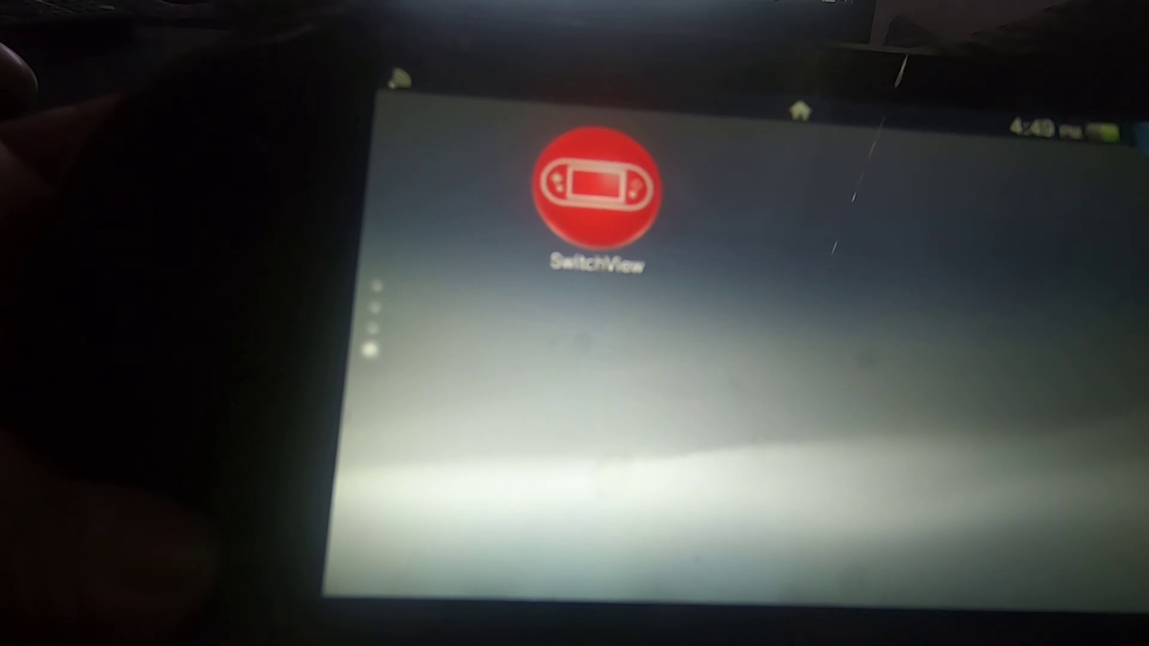
key(super)
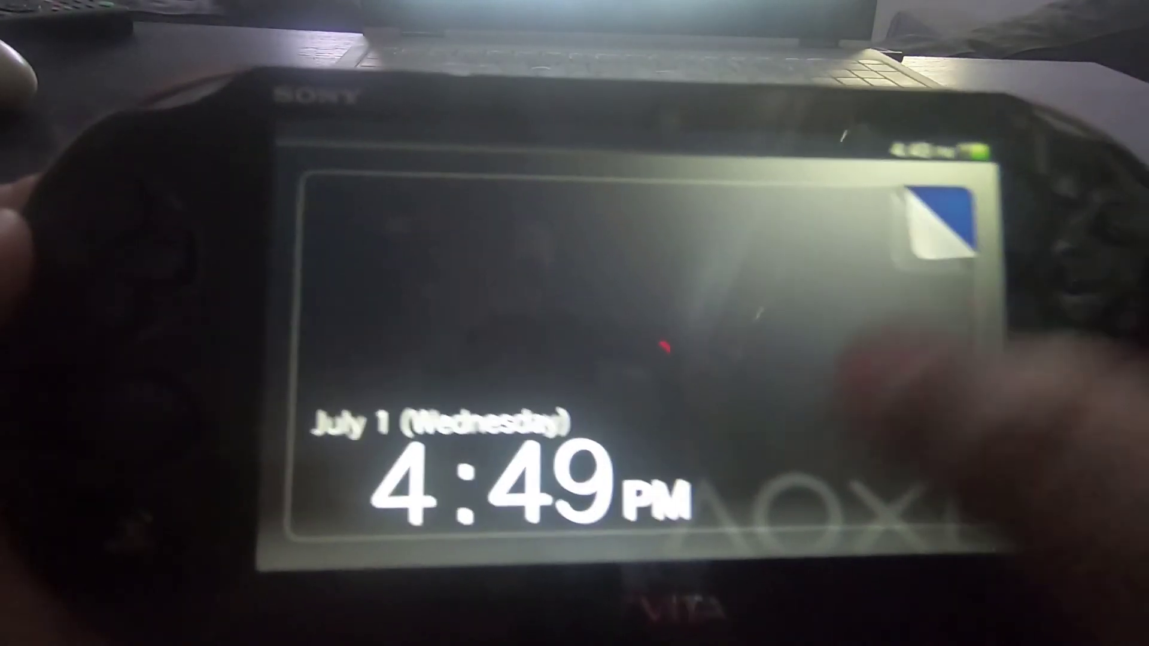
- Unlock the Vita, start SwitchView UI, and browse its tiles from AutoPlugin II back to VitaShell
drag(952, 206, 808, 378)
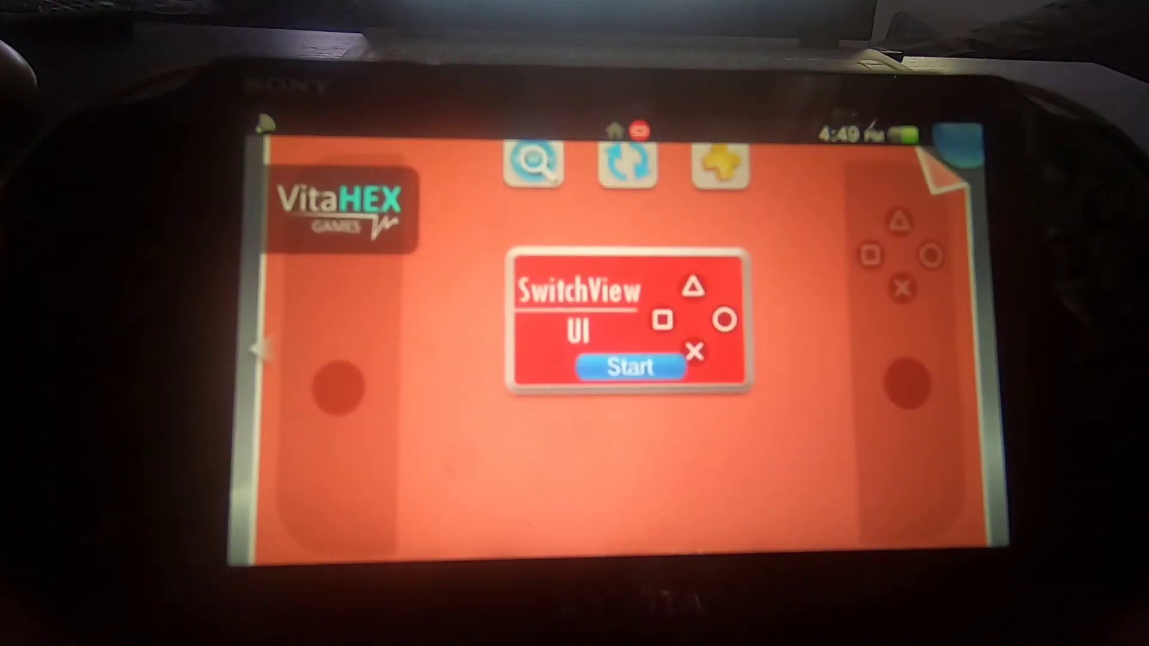
click(616, 366)
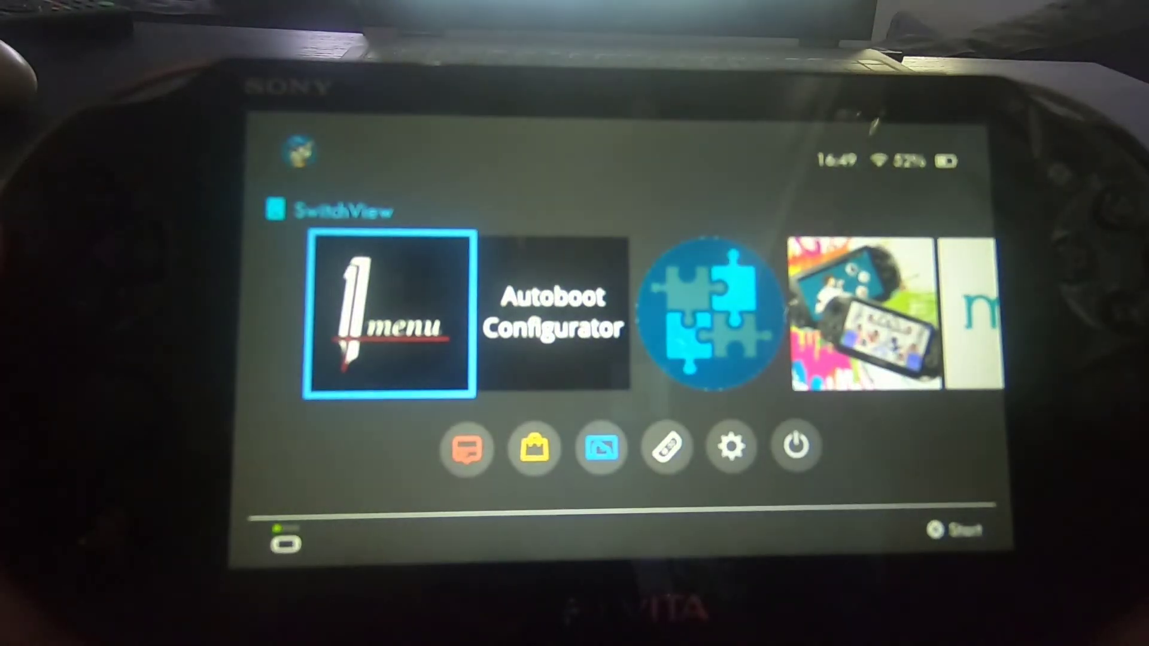
key(Right)
key(Right)
key(Right)
key(Right)
key(Right)
key(Right)
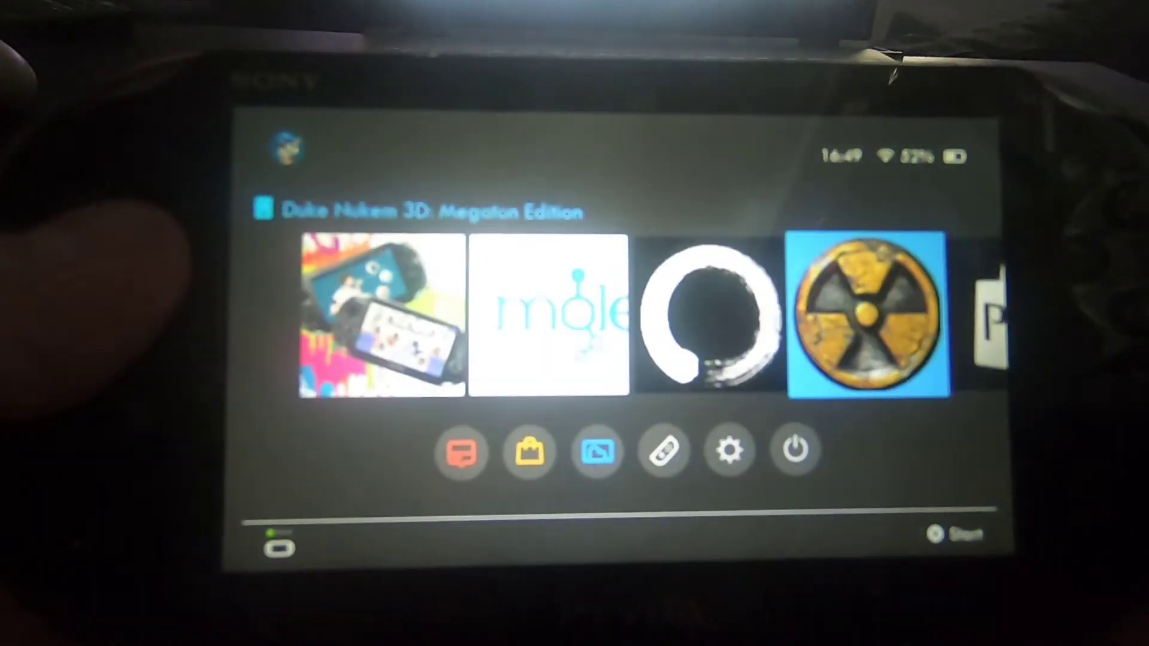
key(Right)
key(Right)
key(Right)
key(Right)
key(Right)
key(Down)
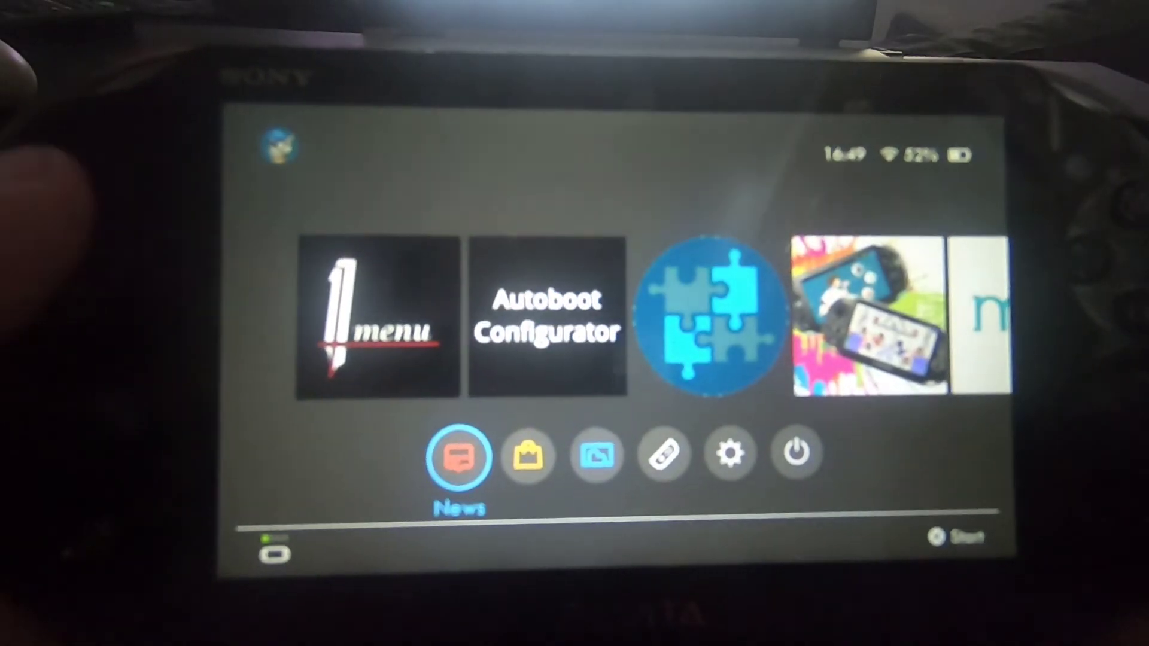
key(Up)
key(Left)
key(Left)
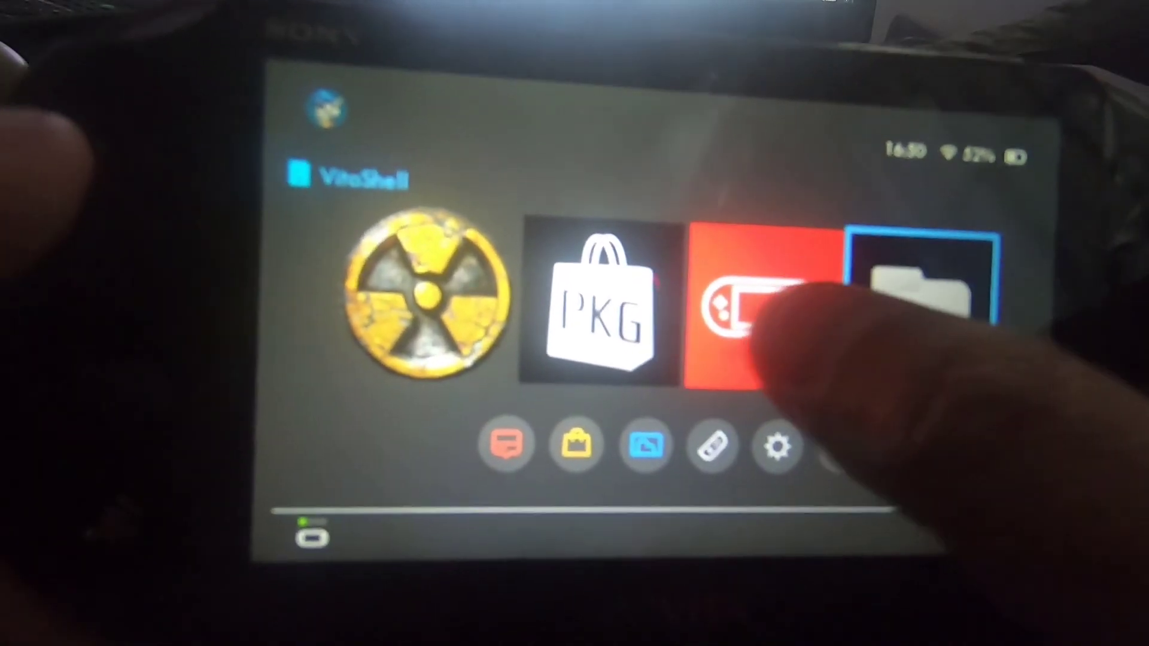
- Browse the SwitchView tiles past PKG, VitaShell and Onemenu, check About, then close System Settings
click(764, 309)
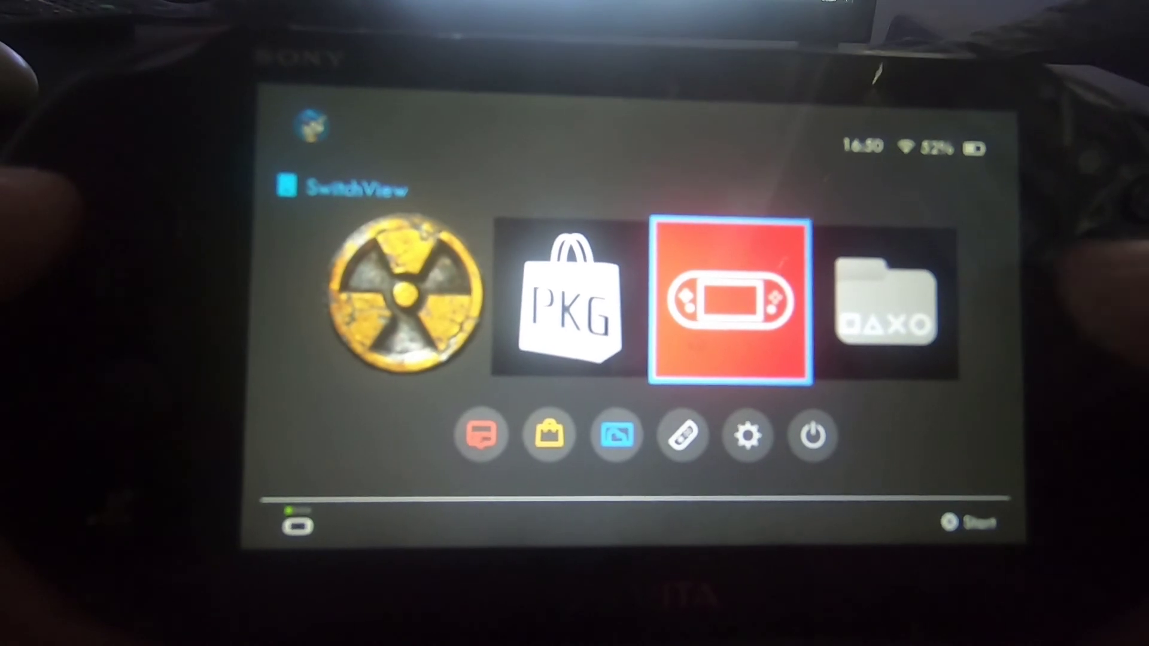
key(Left)
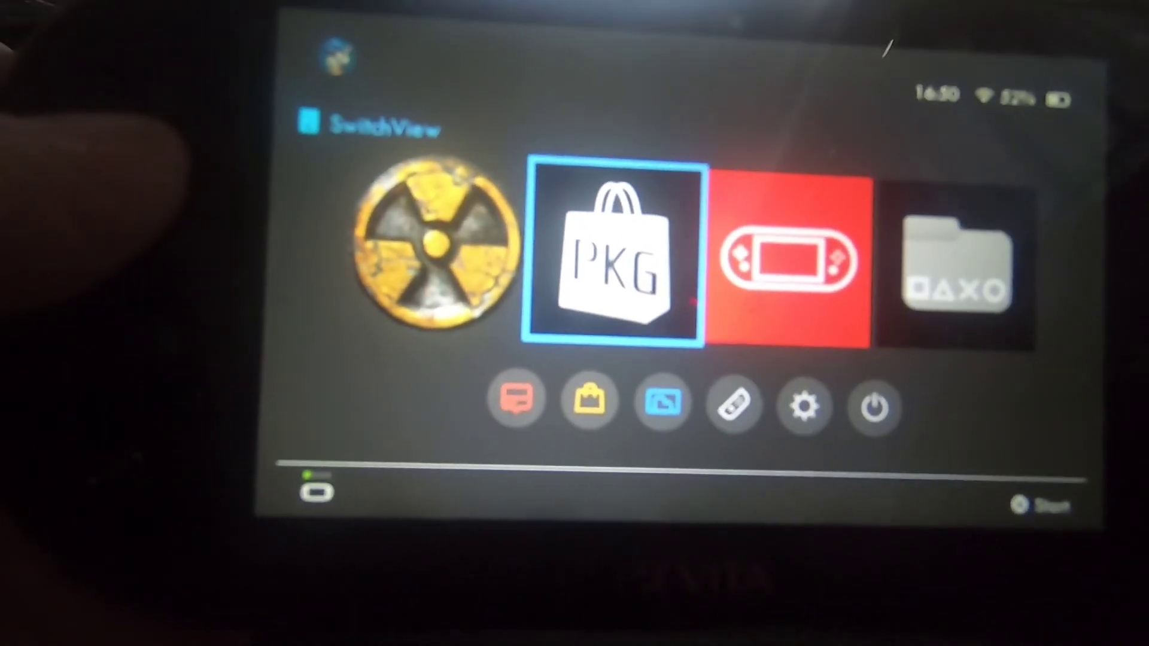
key(Right)
key(Right)
key(Right)
key(Left)
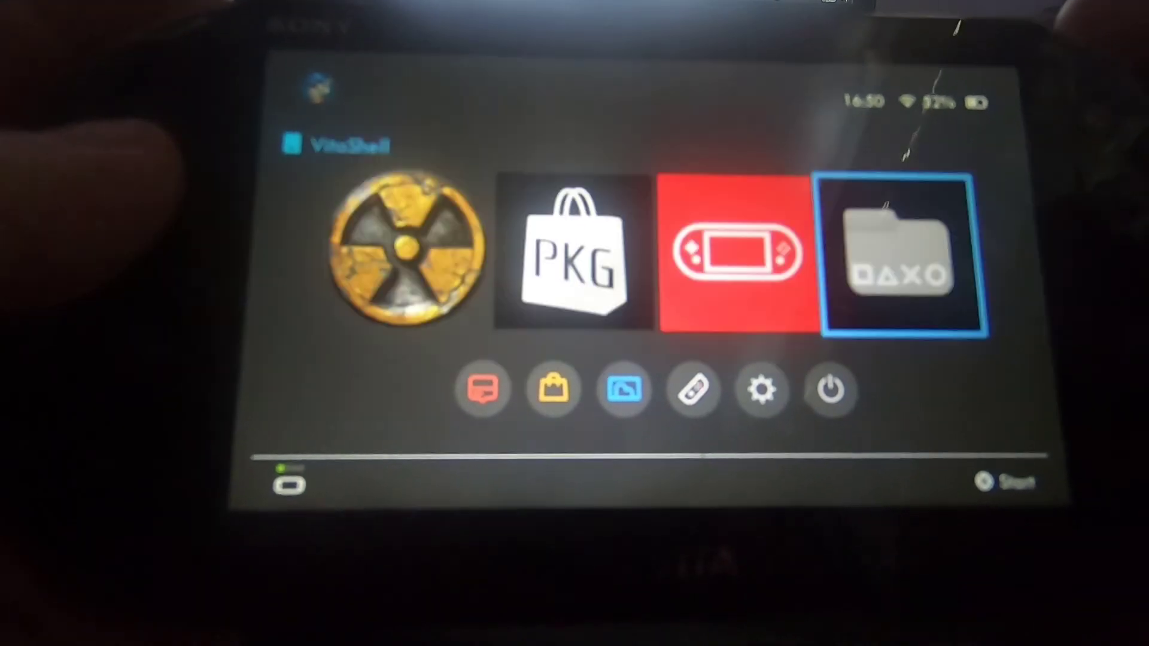
key(Right)
key(Right)
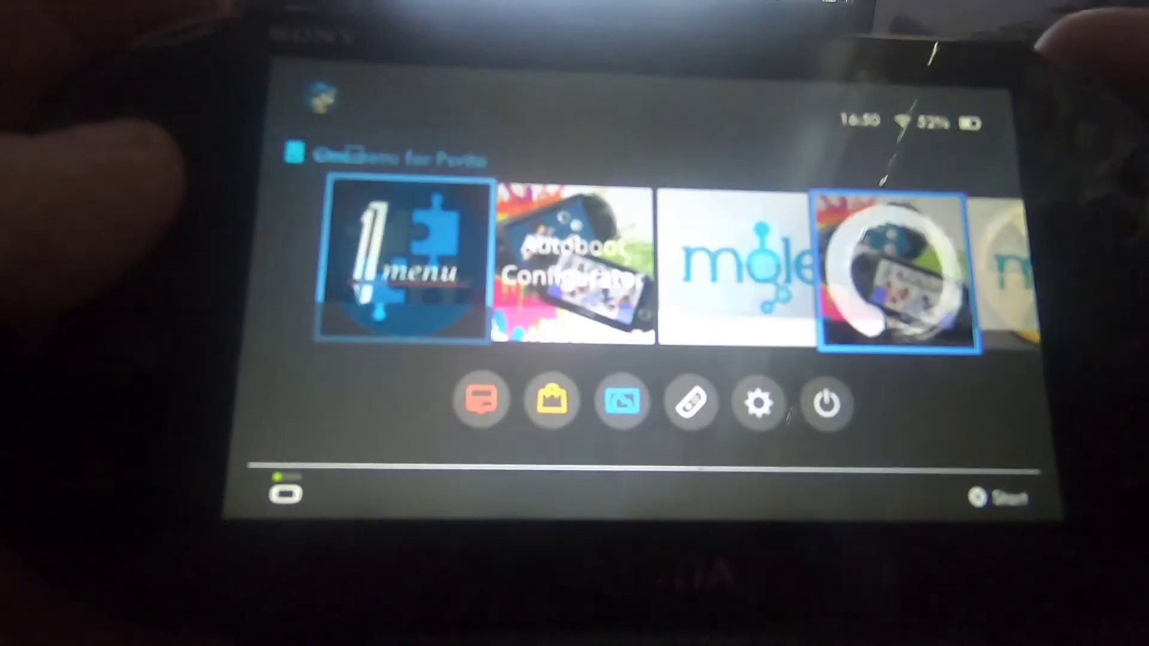
key(Right)
key(Right)
key(Right)
key(Right)
key(Right)
key(Right)
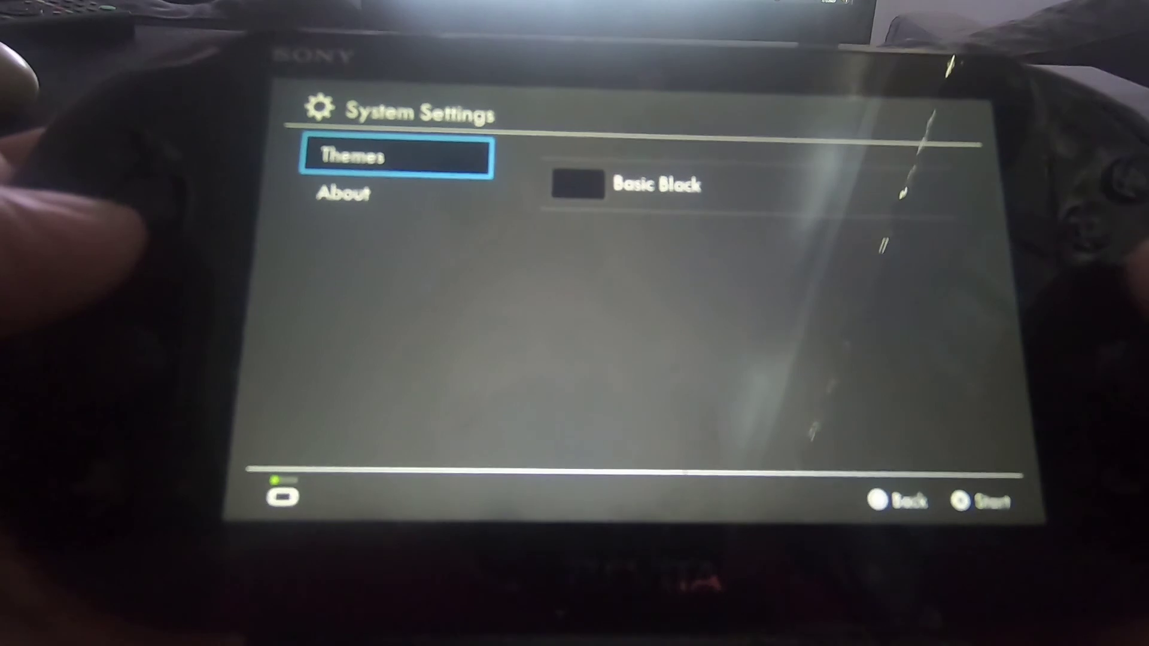
key(Down)
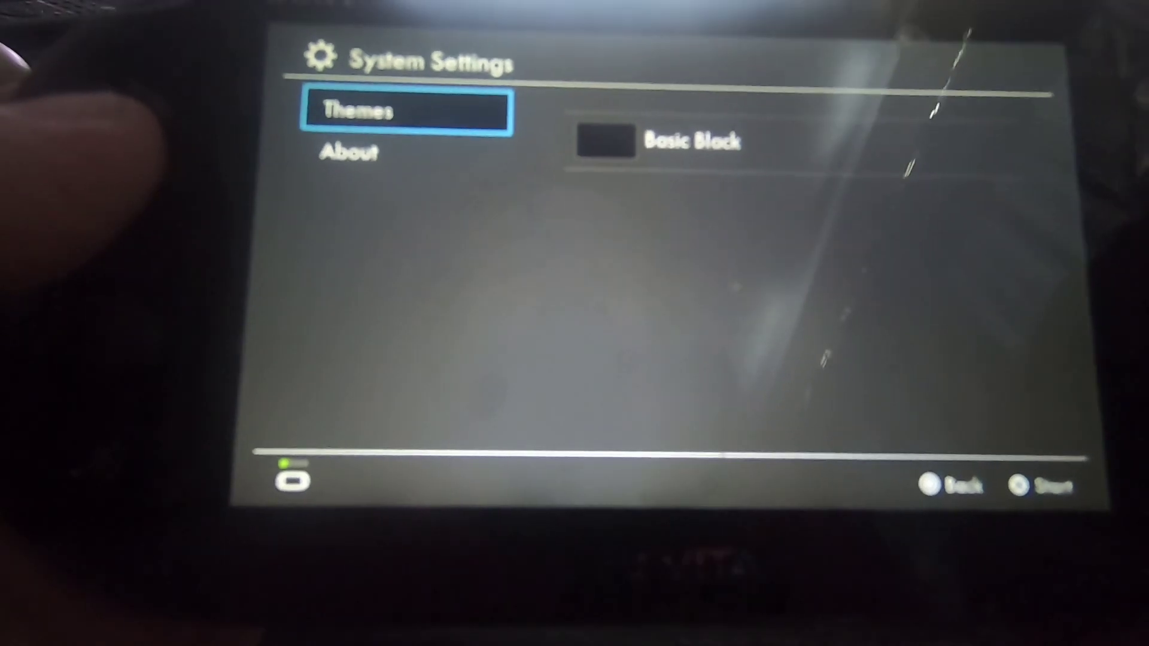
key(Escape)
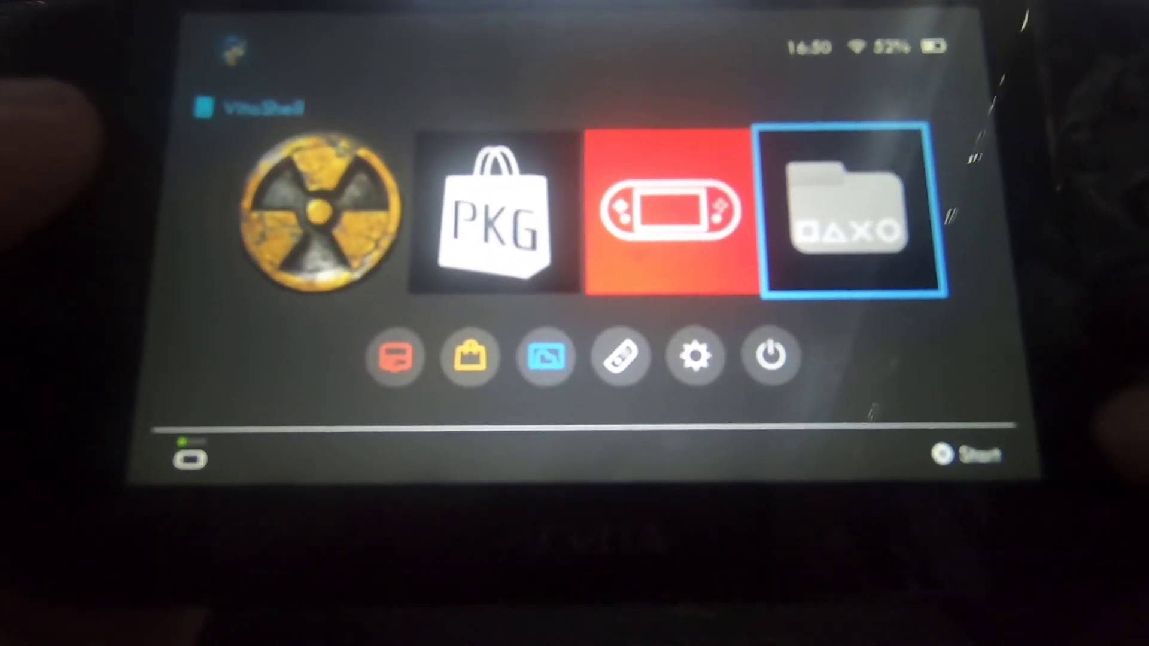
- Reopen and close System Settings, exit to the Vita home screen, and relaunch SwitchView UI
click(695, 357)
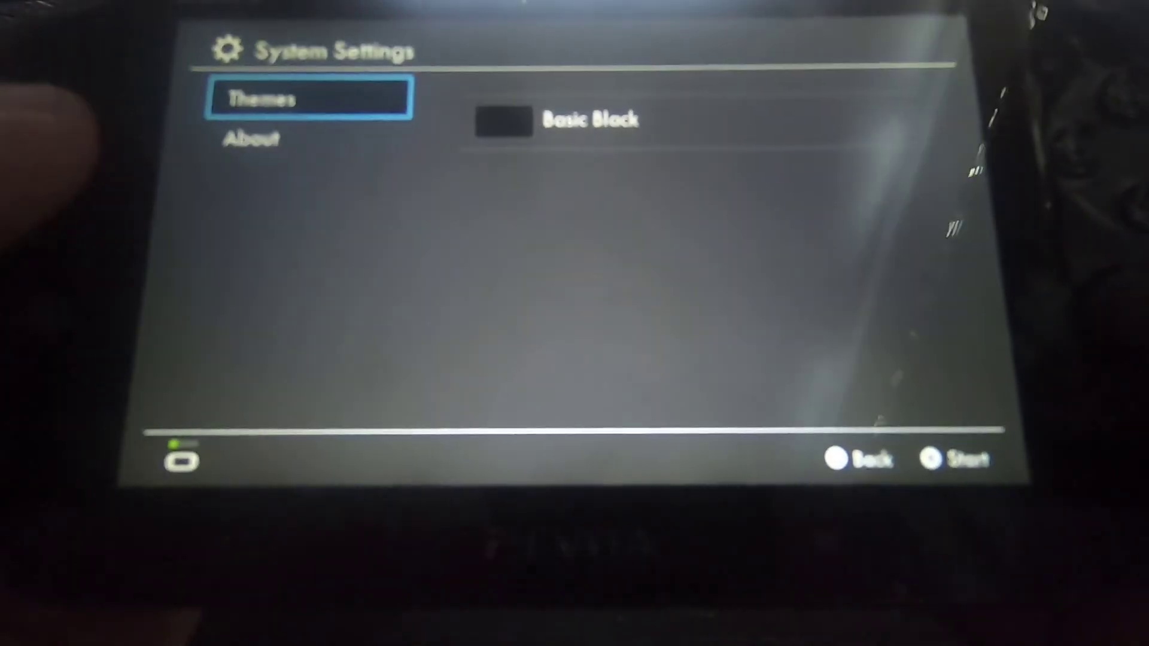
key(Escape)
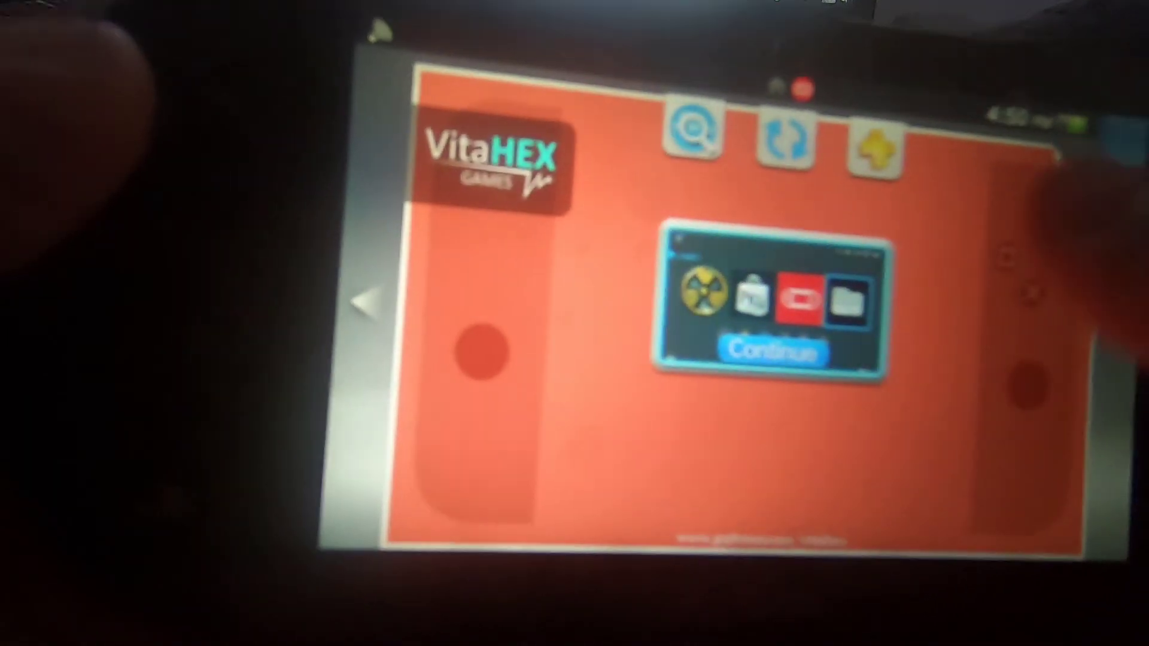
key(Return)
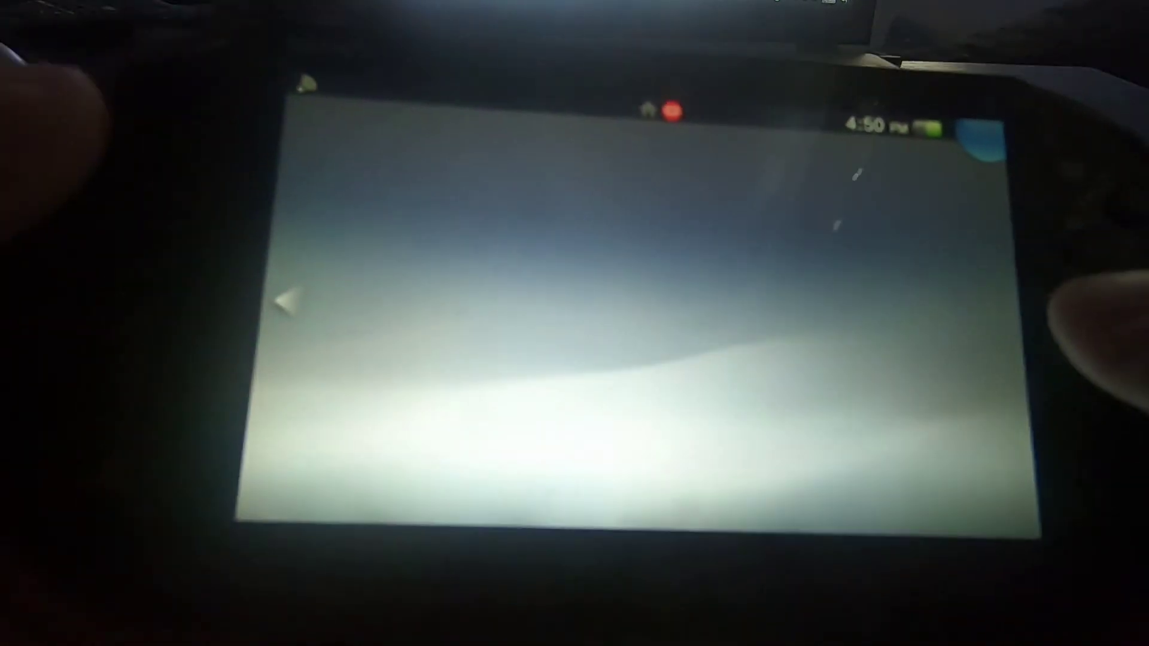
scroll(655, 306, down, 1)
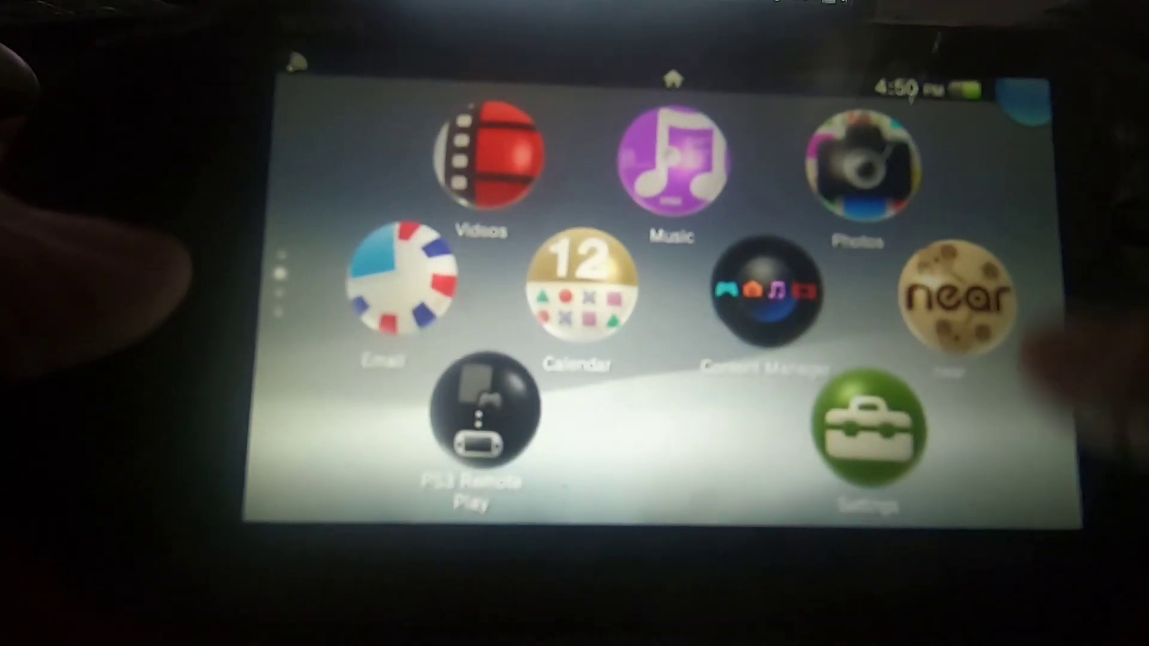
scroll(655, 305, down, 1)
scroll(655, 305, down, 1)
click(456, 150)
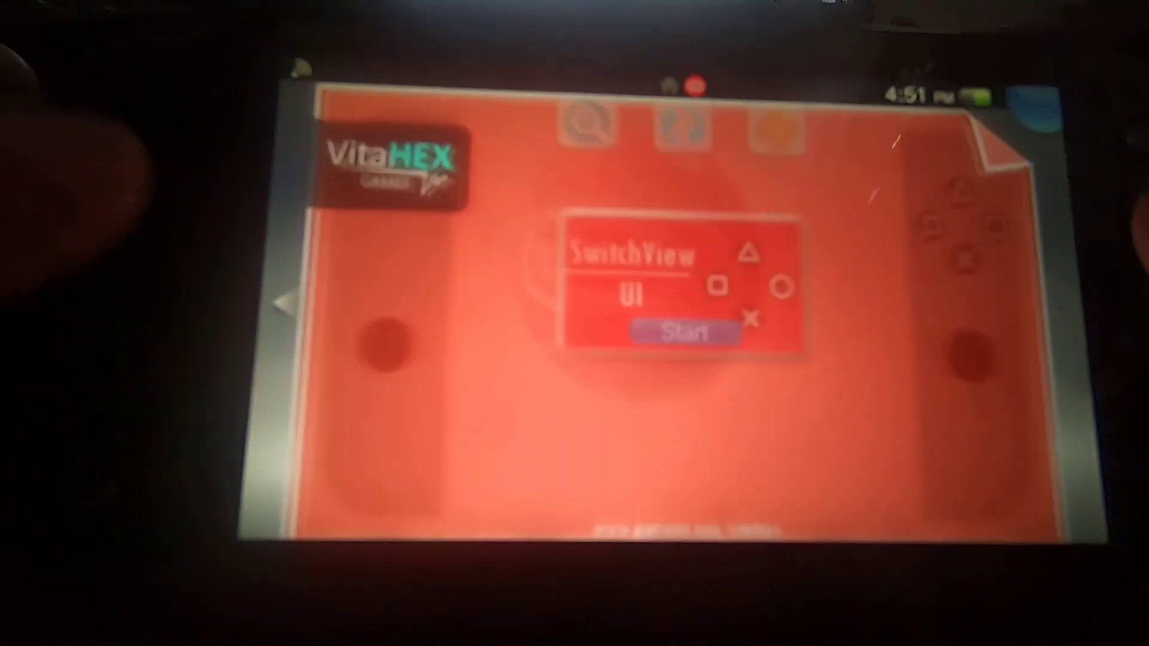